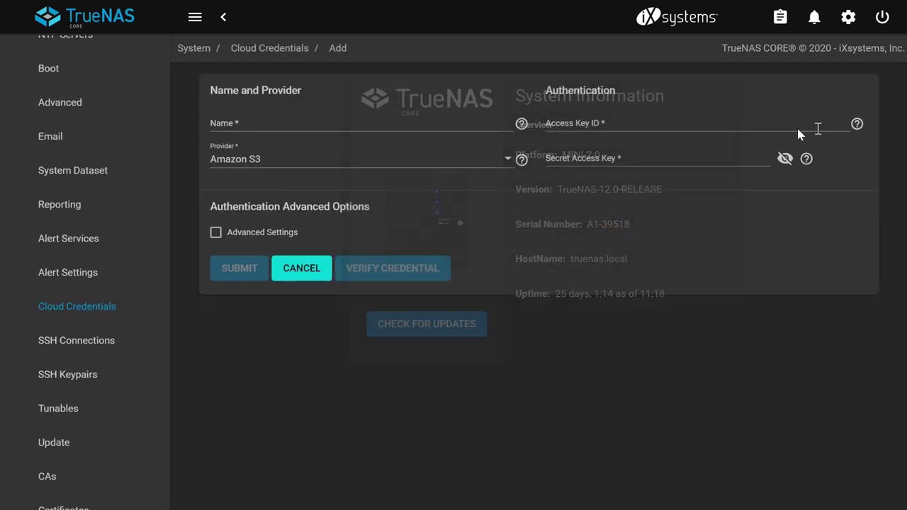
# Step: Browse the cloud storage provider list and open the storage pools page
pyautogui.click(508, 160)
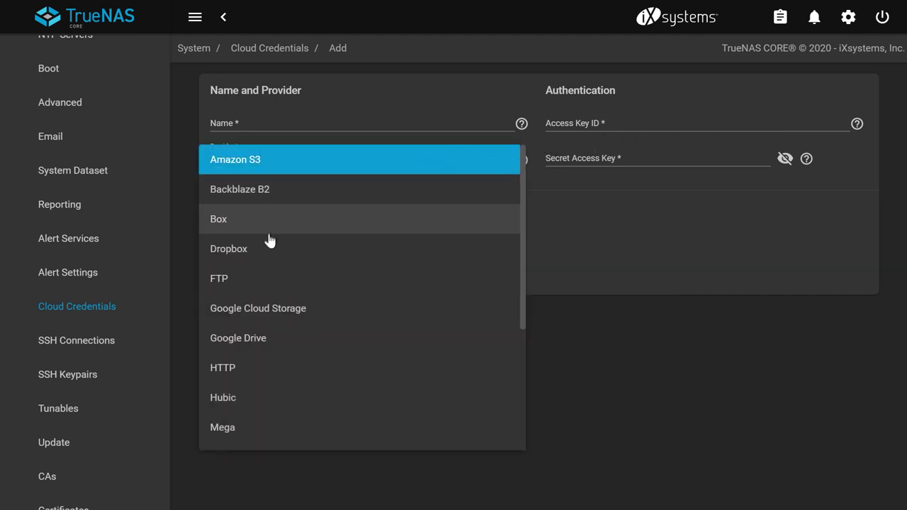
pyautogui.scroll(-5, 276, 251)
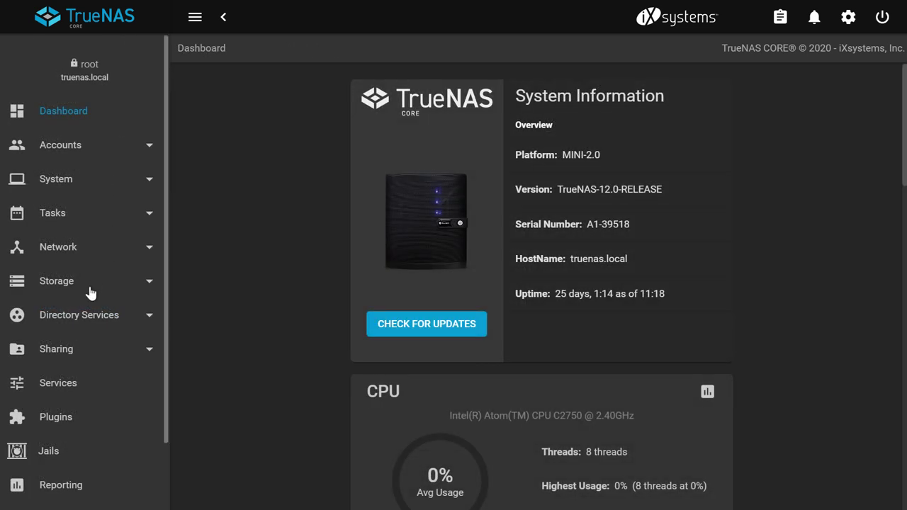
pyautogui.click(88, 291)
pyautogui.click(55, 316)
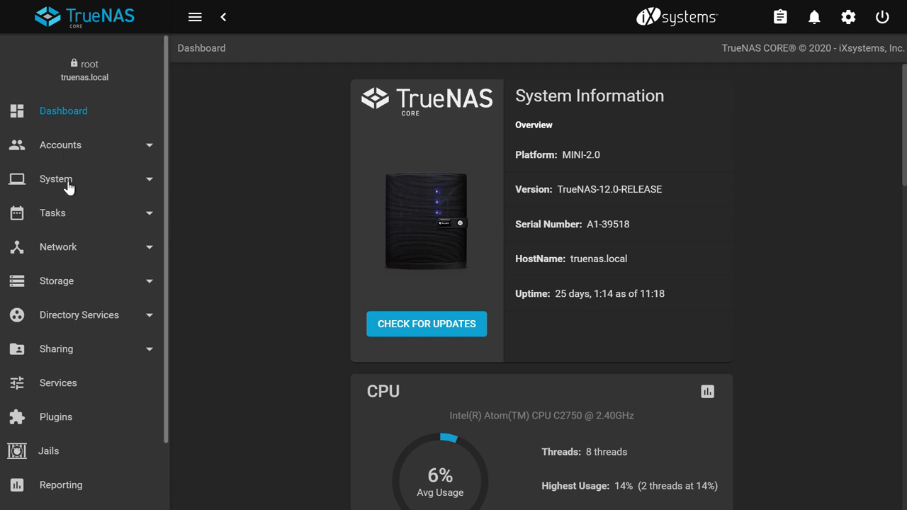
# Step: Under System > Cloud Credentials, add a credential named backblazecloud with provider Backblaze B2
pyautogui.click(43, 180)
pyautogui.scroll(-3, 71, 198)
pyautogui.scroll(-3, 75, 205)
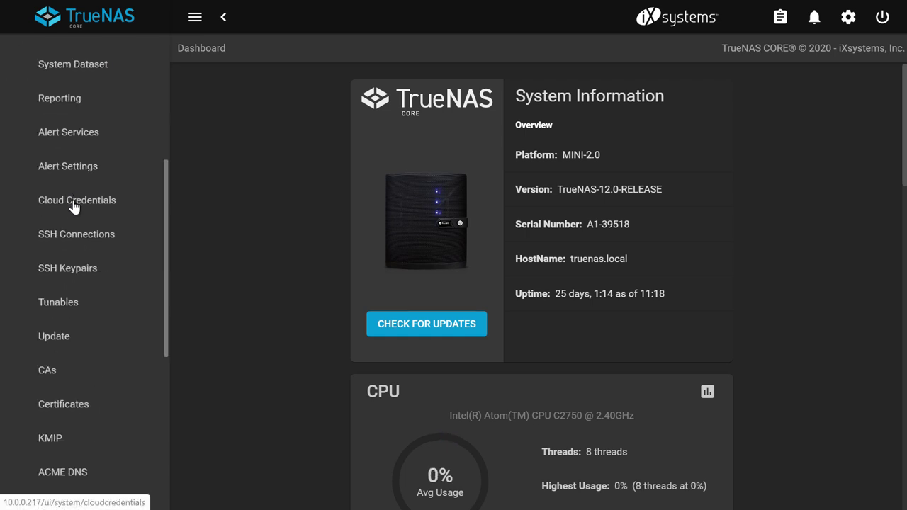
pyautogui.click(74, 204)
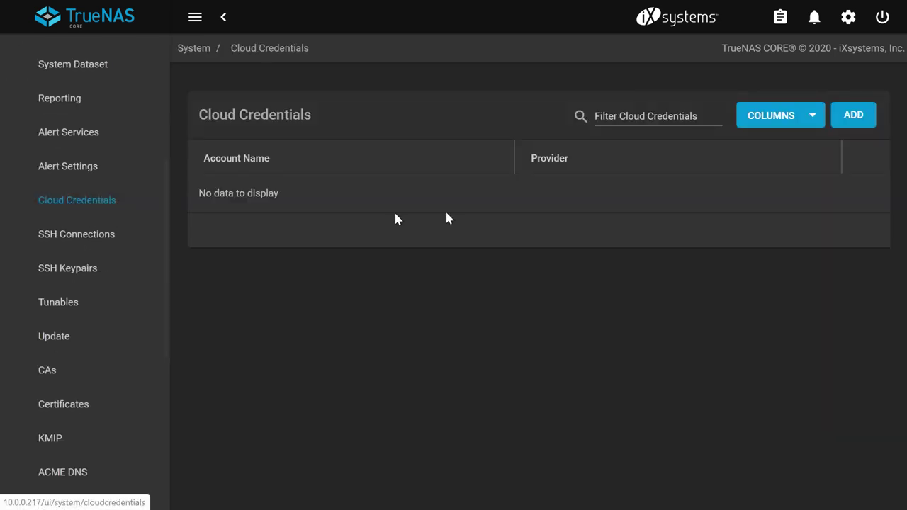
pyautogui.click(855, 119)
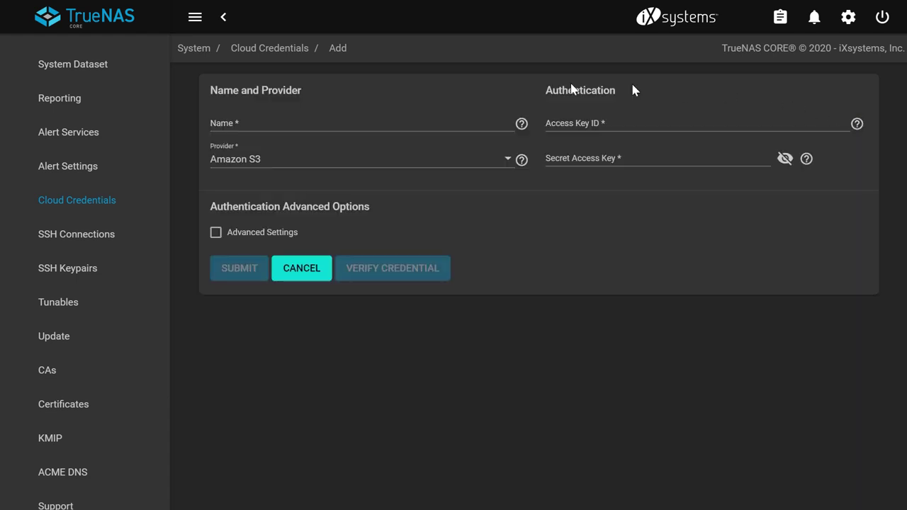
pyautogui.click(352, 122)
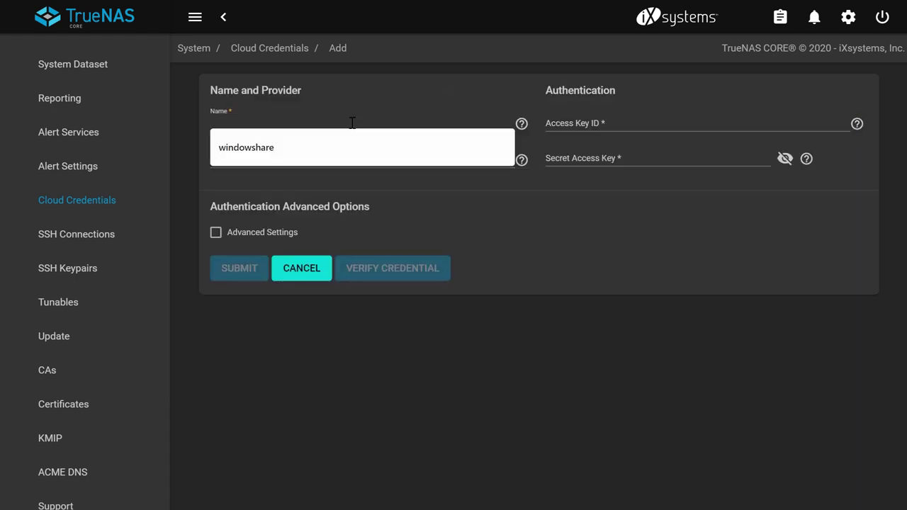
pyautogui.write('backblazecloud')
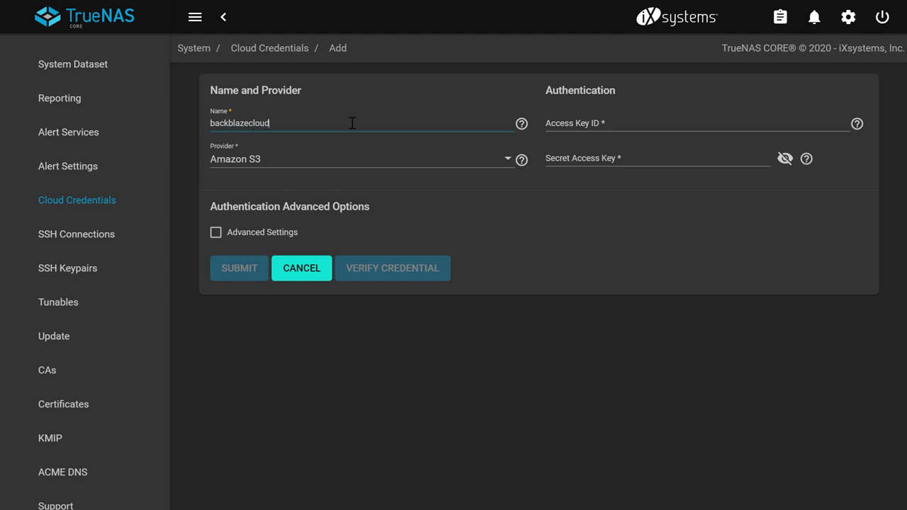
pyautogui.click(344, 168)
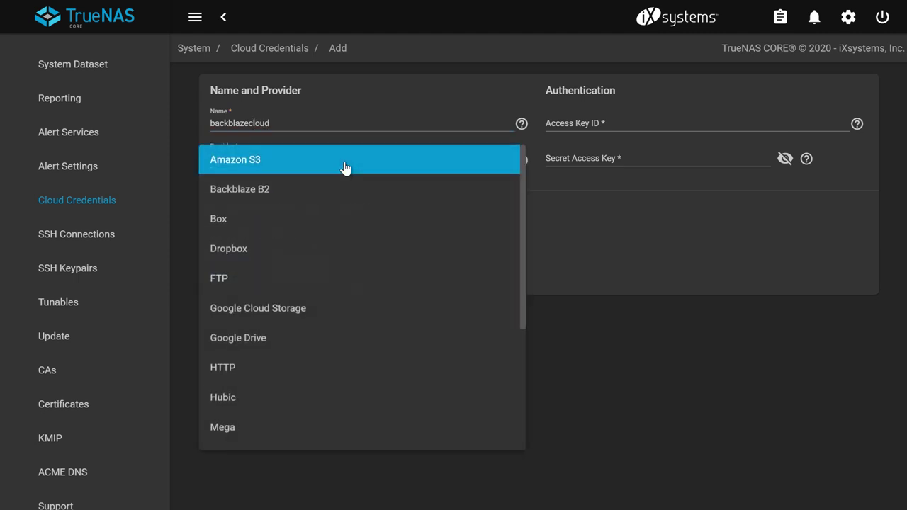
pyautogui.click(243, 190)
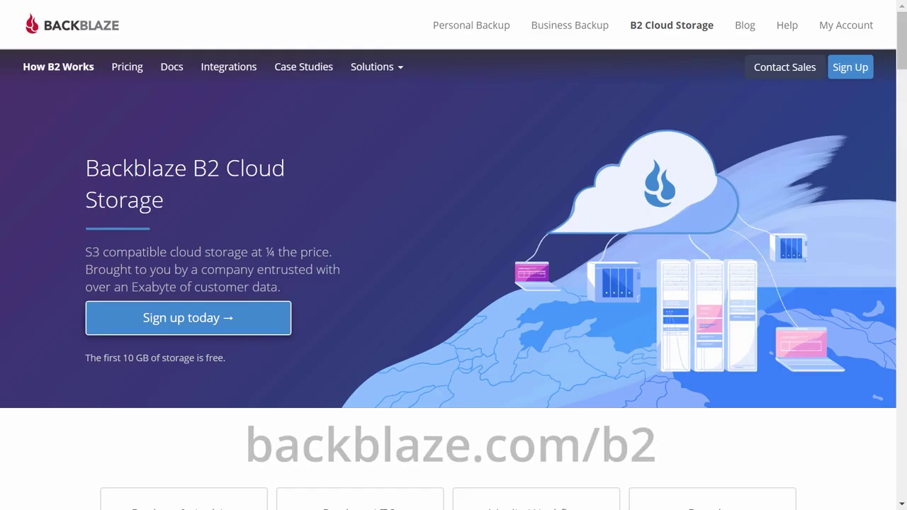
# Step: Sign in to the Backblaze B2 account with its e-mail and password
pyautogui.click(245, 326)
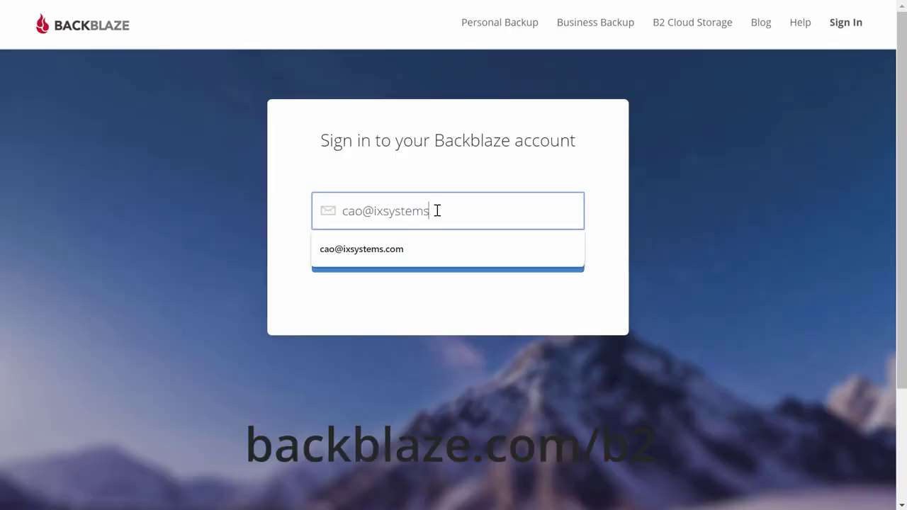
pyautogui.press('Return')
pyautogui.write('••••••••')
pyautogui.press('Return')
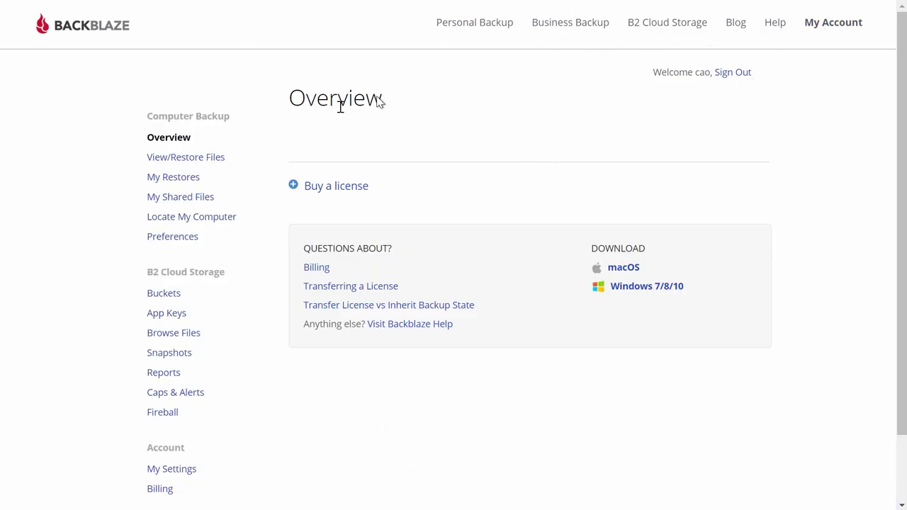
# Step: Generate a new master application key on the App Keys page and copy its key ID
pyautogui.click(163, 316)
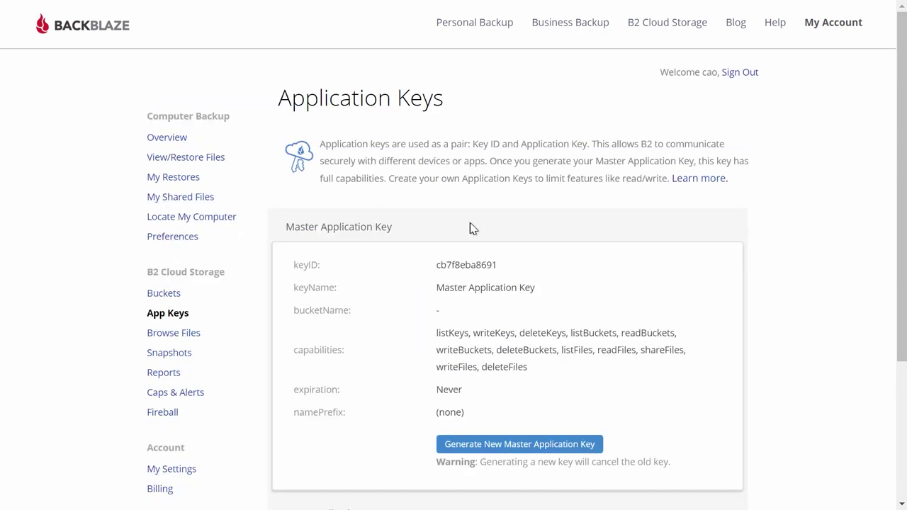
pyautogui.scroll(-2, 473, 228)
pyautogui.scroll(-1, 525, 293)
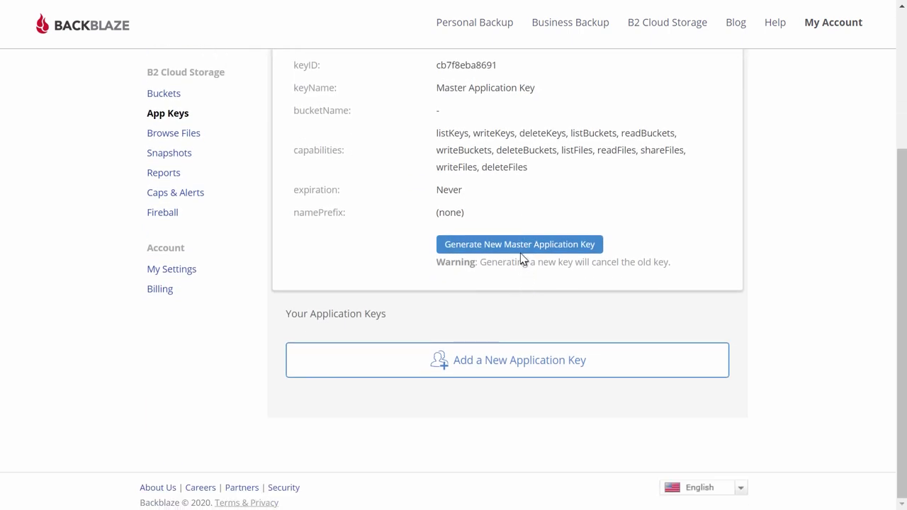
pyautogui.click(520, 253)
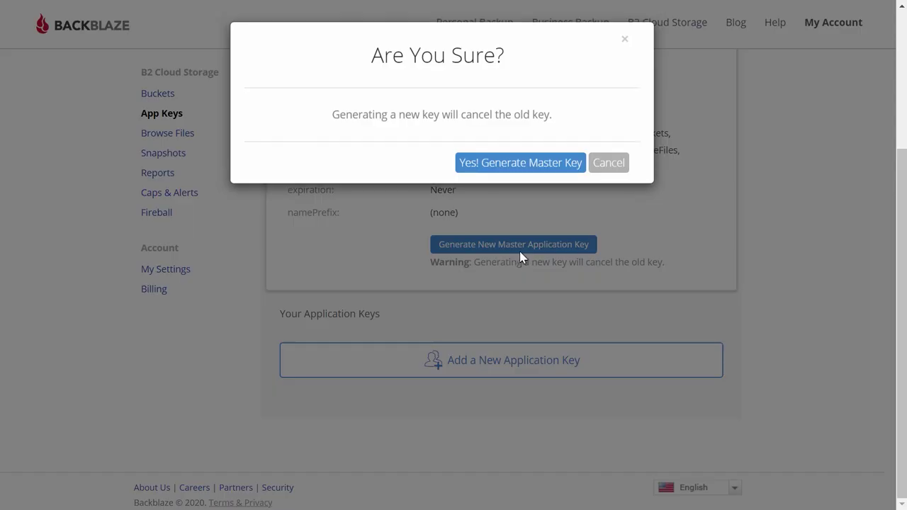
pyautogui.click(522, 174)
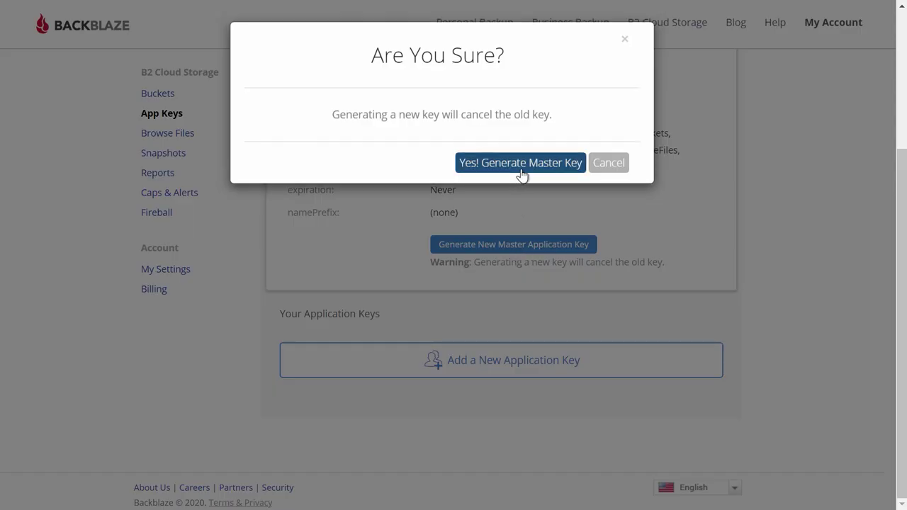
pyautogui.scroll(-2, 514, 170)
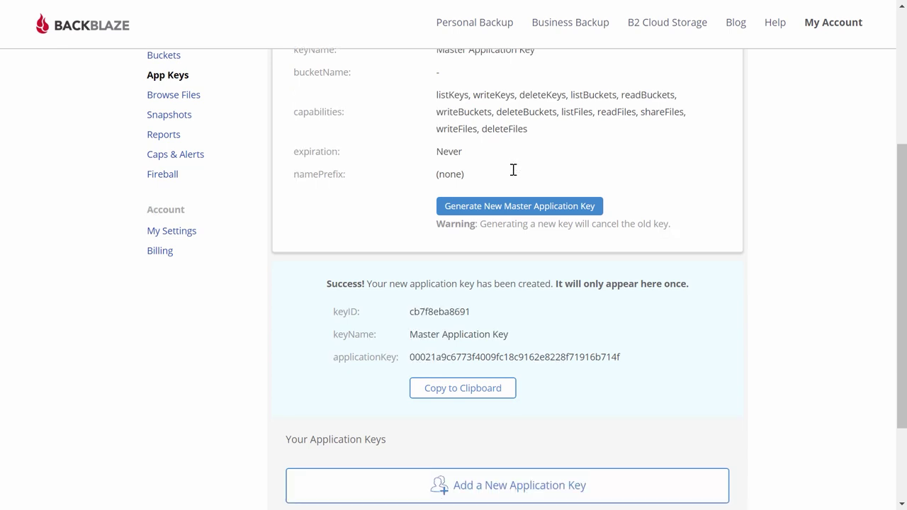
pyautogui.doubleClick(429, 208)
pyautogui.hotkey('ctrl', 'c')
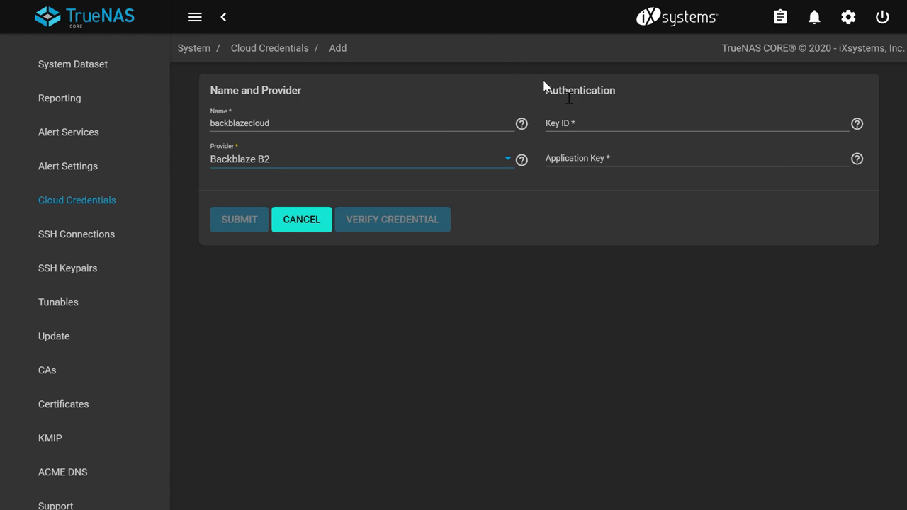
# Step: Paste the B2 key ID and application key into the backblazecloud credential form
pyautogui.click(594, 122)
pyautogui.hotkey('ctrl', 'v')
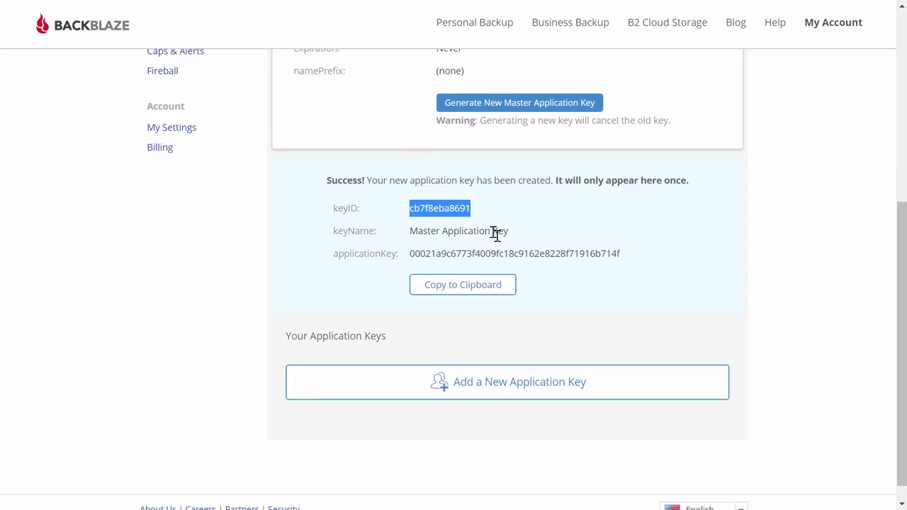
pyautogui.doubleClick(514, 253)
pyautogui.hotkey('ctrl', 'c')
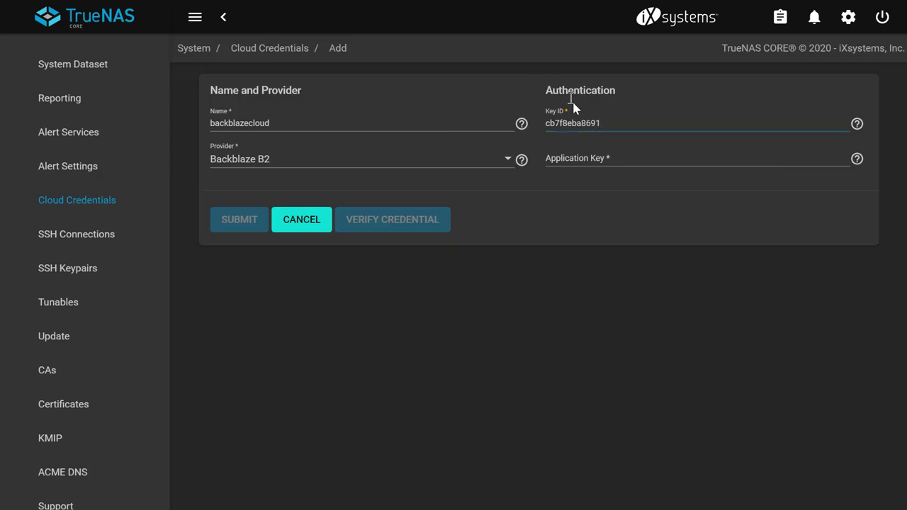
pyautogui.click(591, 157)
pyautogui.hotkey('ctrl', 'v')
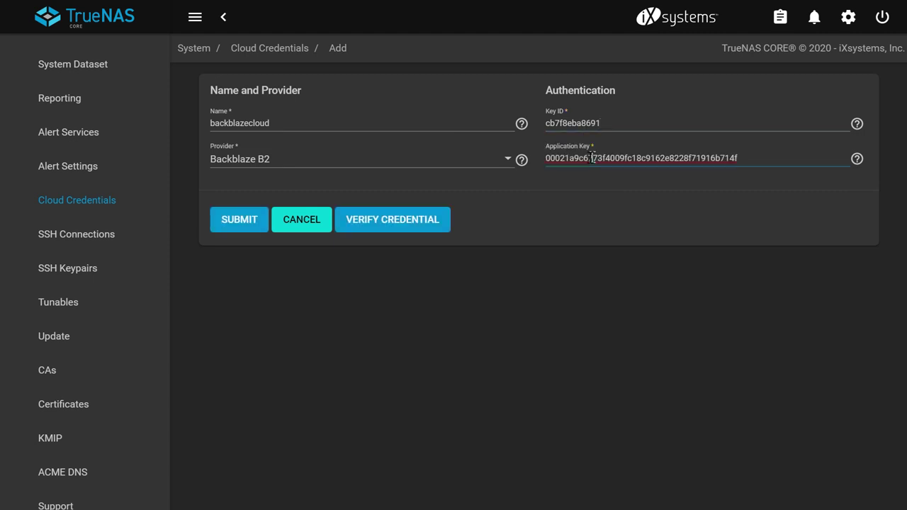
# Step: Verify the backblazecloud credential is valid and save it
pyautogui.click(396, 229)
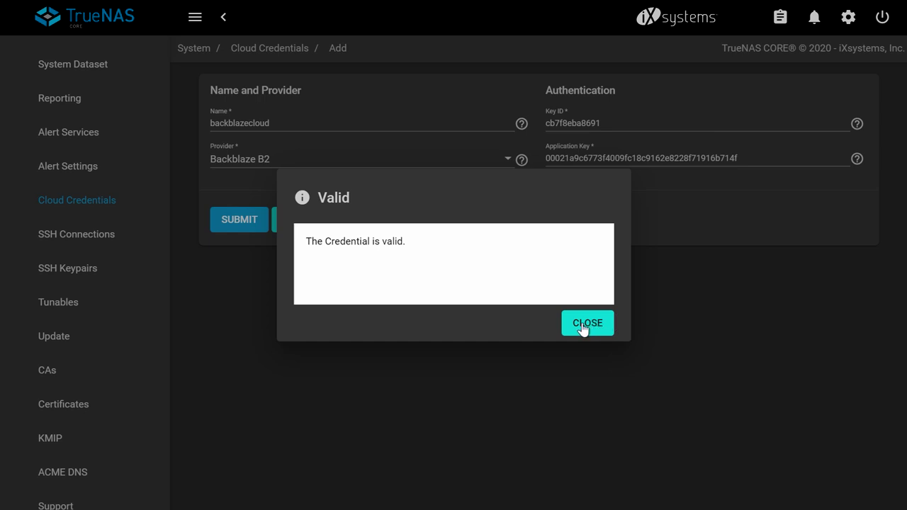
pyautogui.click(582, 326)
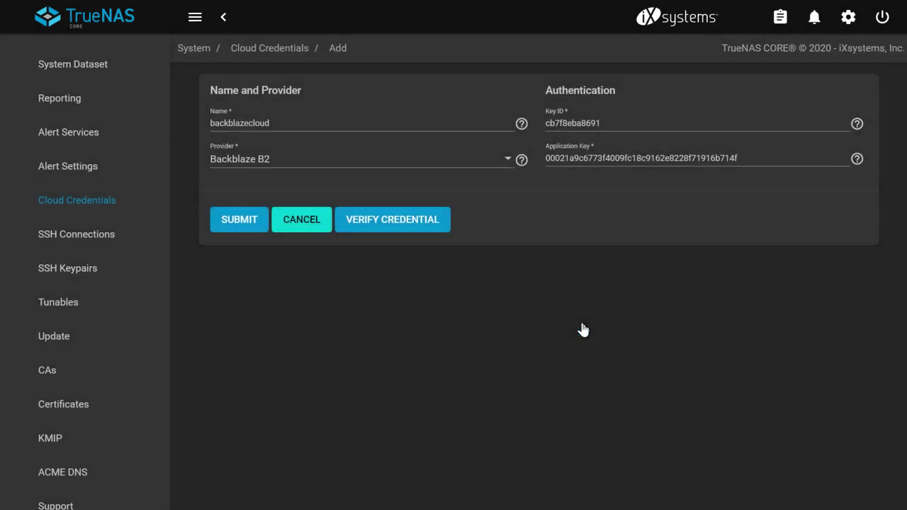
pyautogui.click(241, 226)
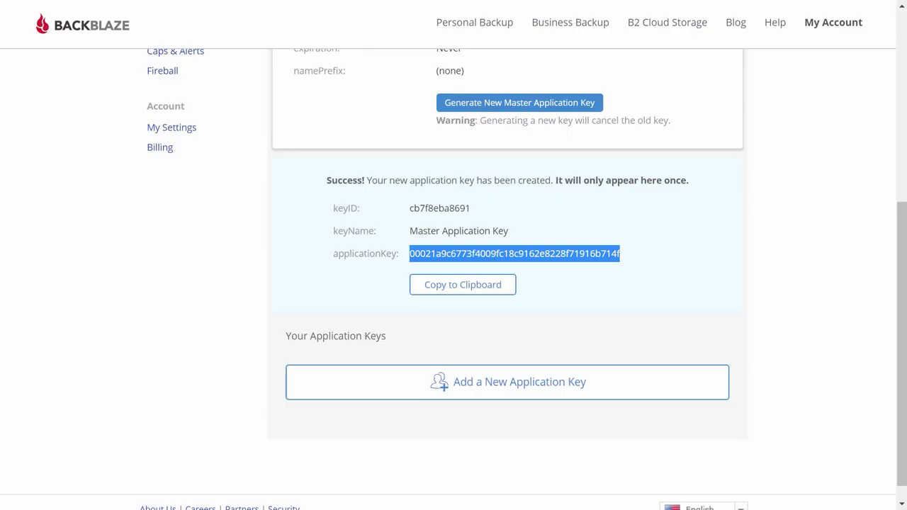
# Step: On the Buckets page, create a private B2 bucket named truenasbucket1
pyautogui.scroll(4, 263, 252)
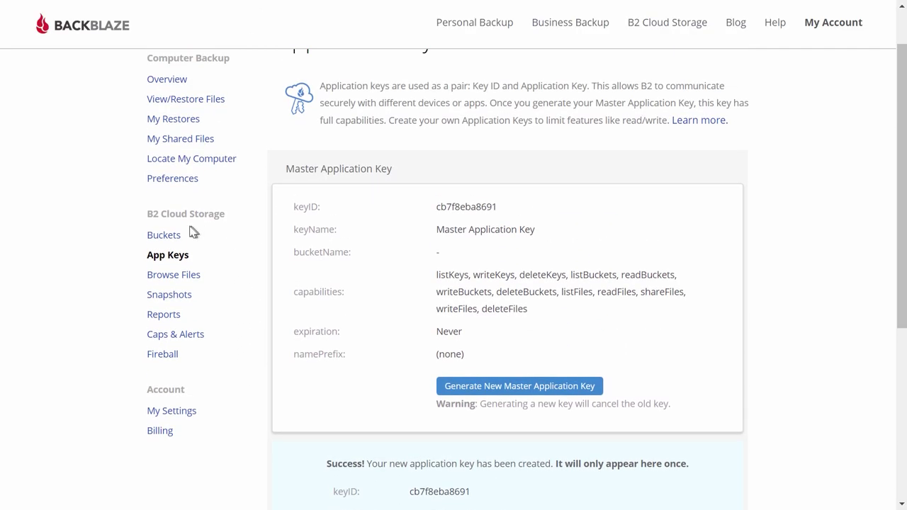
pyautogui.click(166, 236)
pyautogui.click(402, 235)
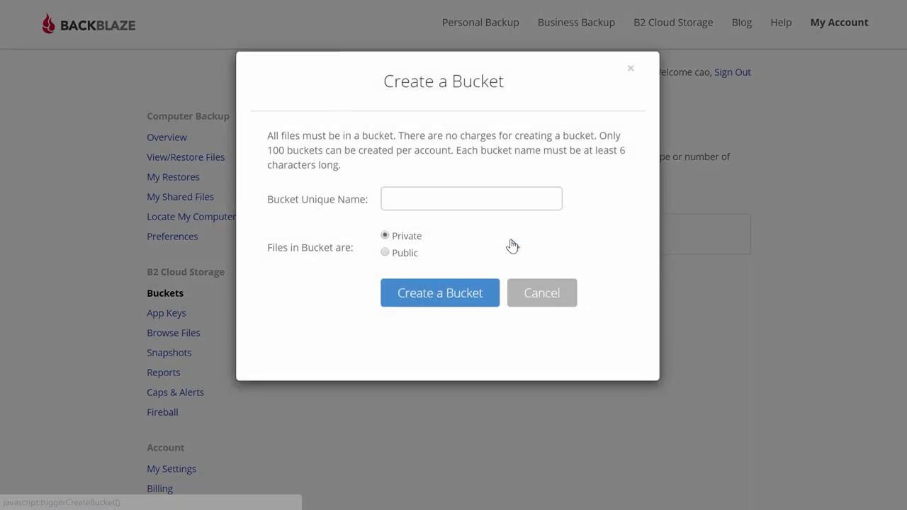
pyautogui.click(467, 203)
pyautogui.write('truenasbucket')
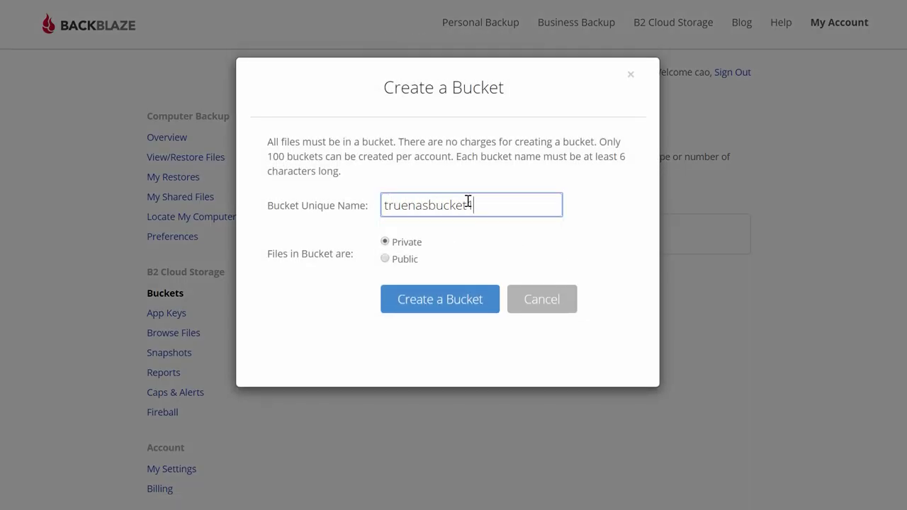
pyautogui.write('1')
pyautogui.click(444, 302)
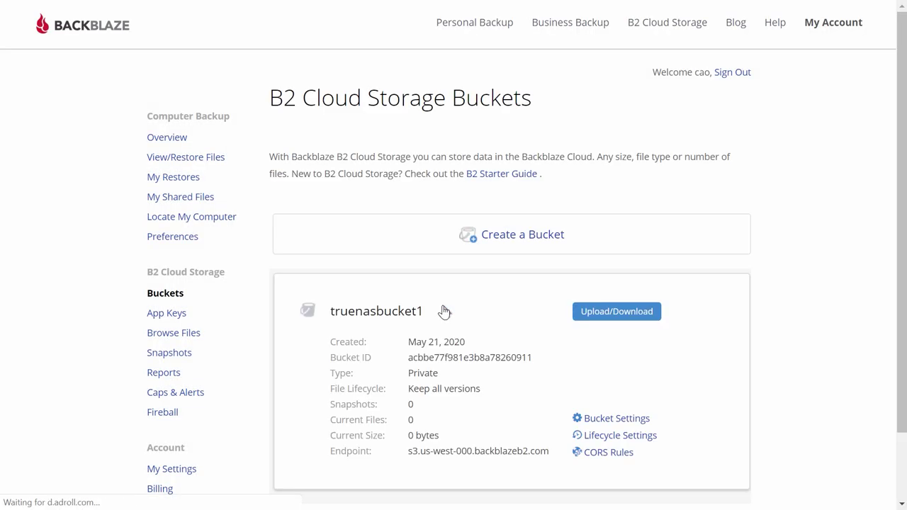
pyautogui.scroll(-2, 444, 312)
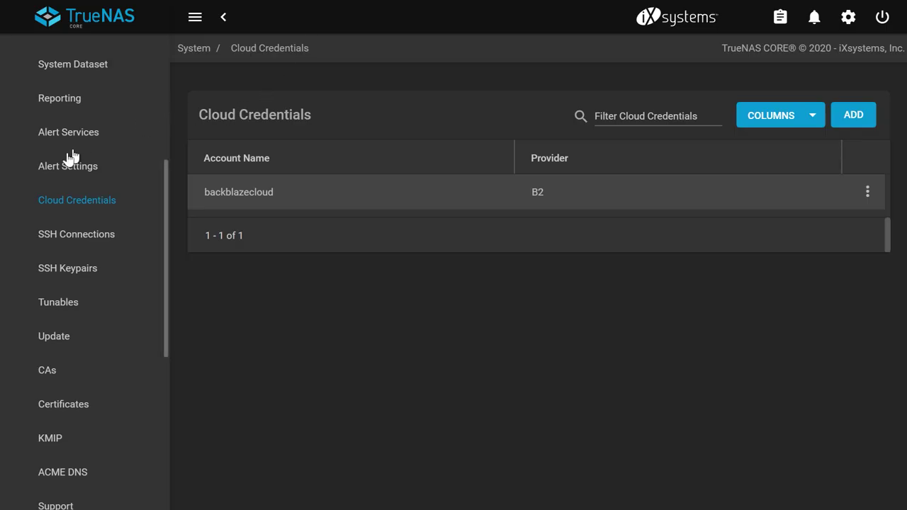
# Step: Open Tasks > Cloud Sync Tasks and begin adding a new cloud sync task
pyautogui.scroll(-5, 71, 202)
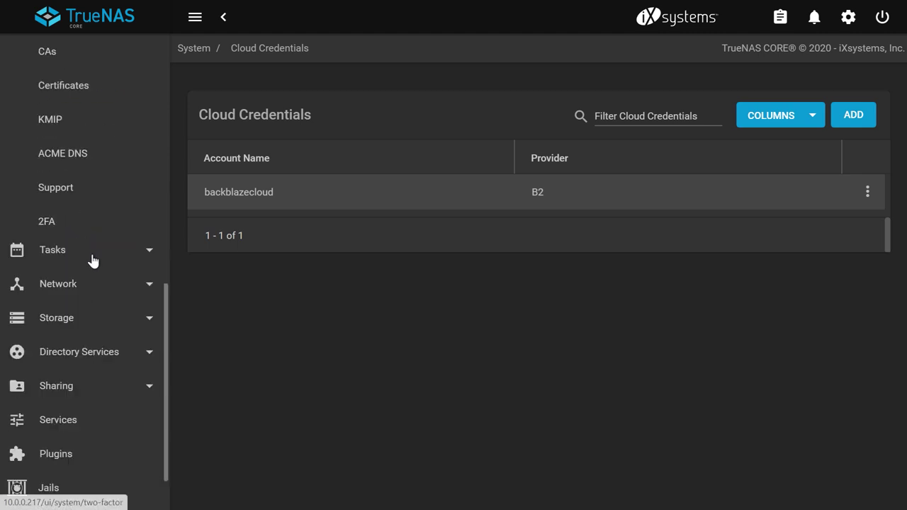
pyautogui.click(87, 252)
pyautogui.scroll(5, 81, 224)
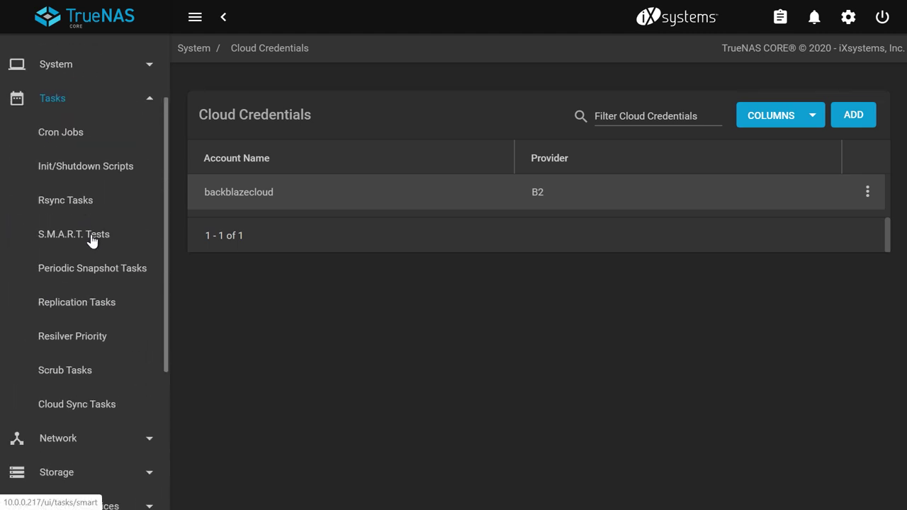
pyautogui.scroll(-2, 87, 234)
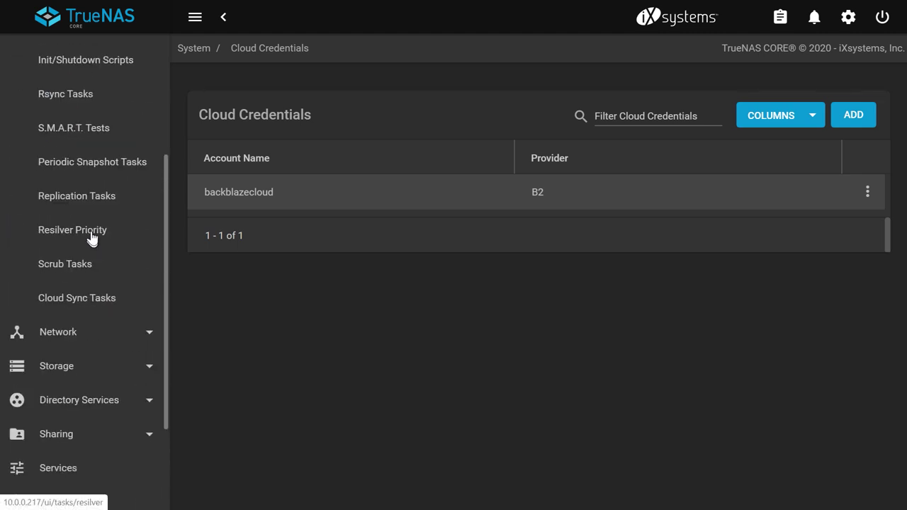
pyautogui.click(83, 304)
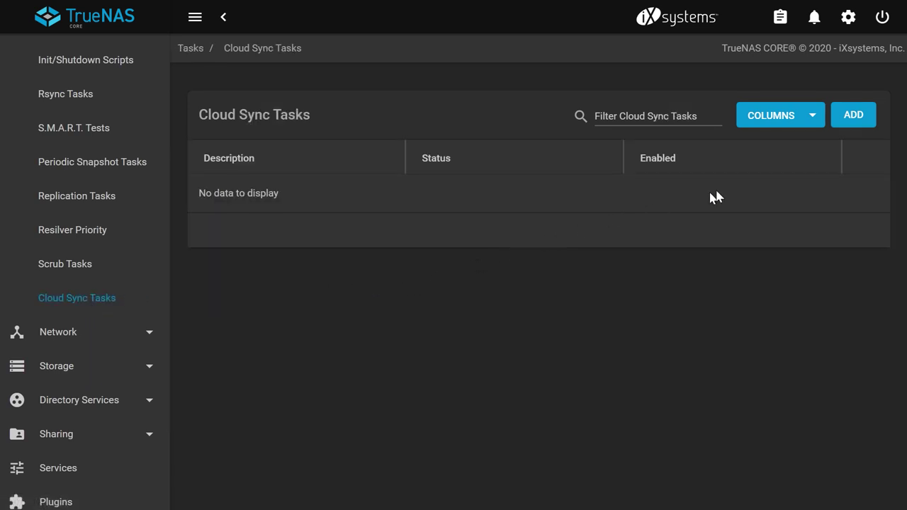
pyautogui.click(850, 130)
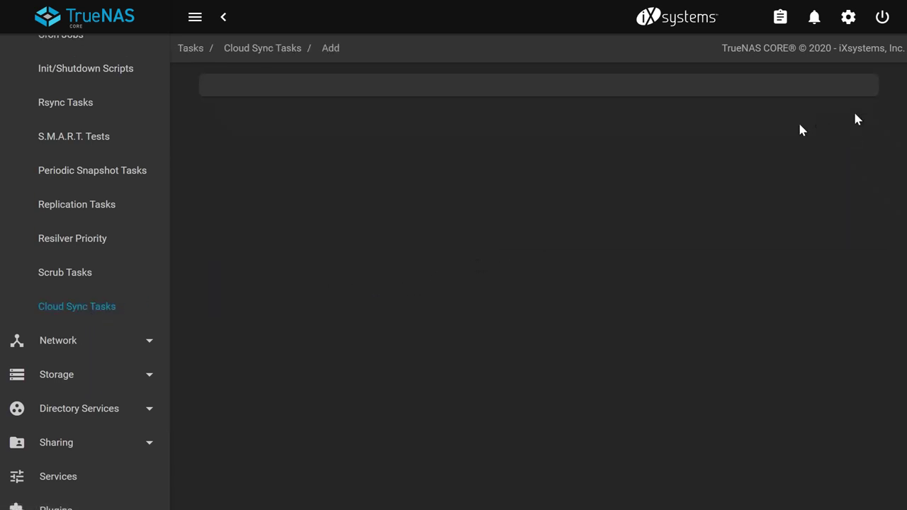
# Step: Describe the task 'Push TrueNAS Dataset to Backblaze Cloud', direction PUSH, credential backblazecloud, bucket truenasbucket1
pyautogui.click(338, 120)
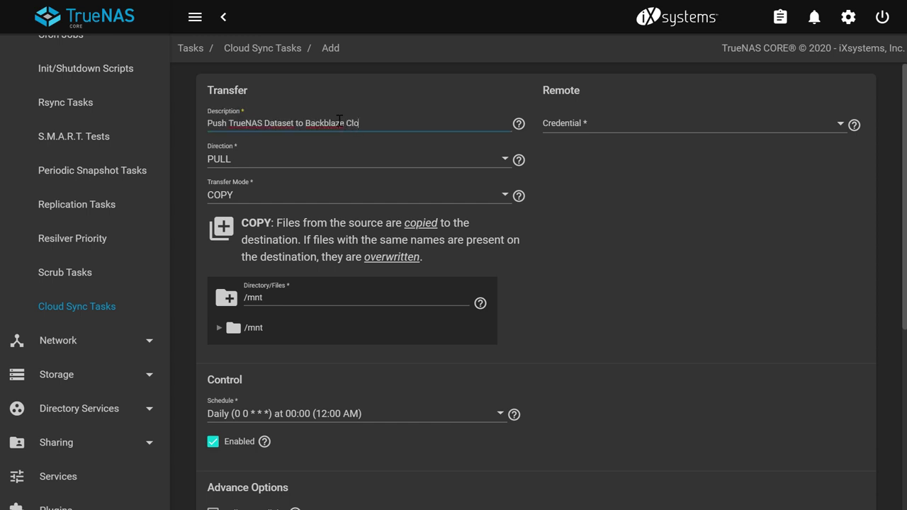
pyautogui.click(319, 160)
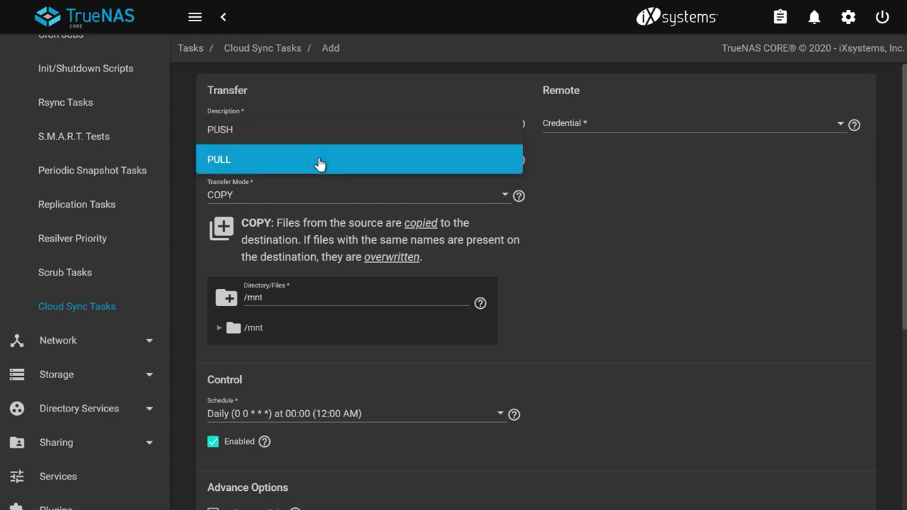
pyautogui.click(225, 132)
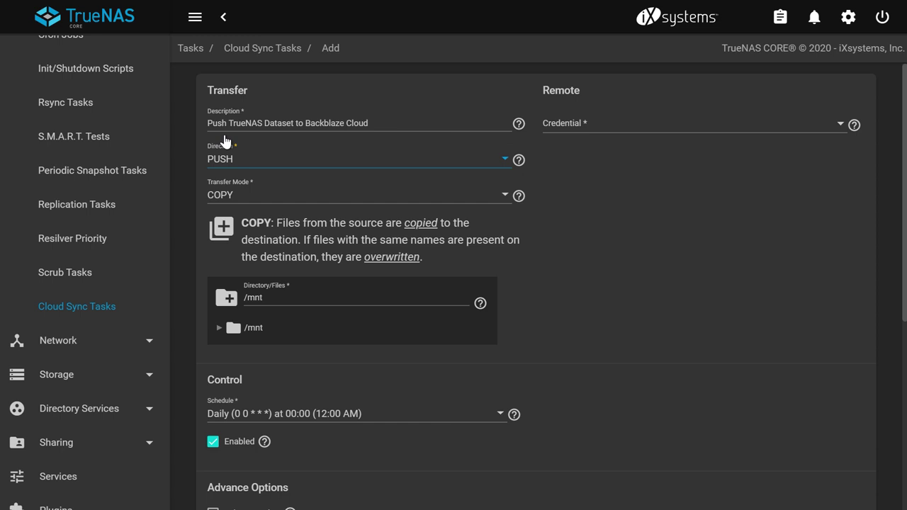
pyautogui.click(654, 129)
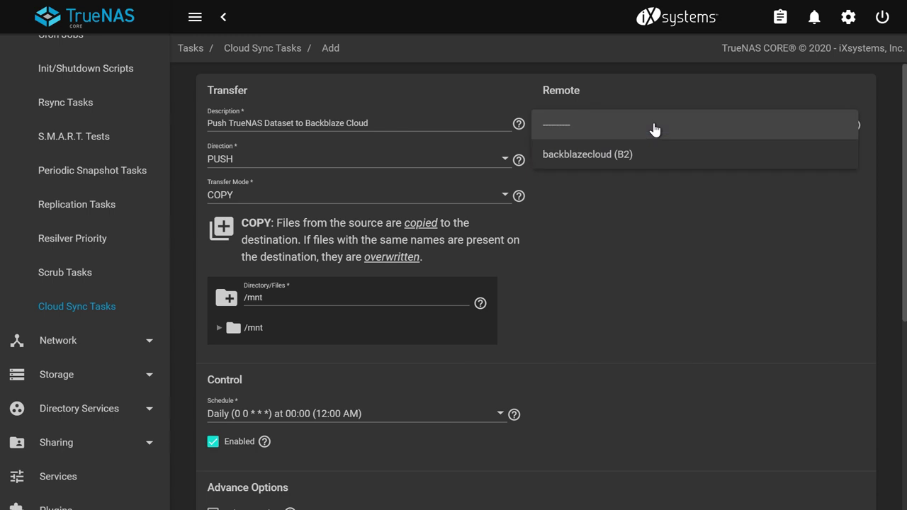
pyautogui.click(589, 168)
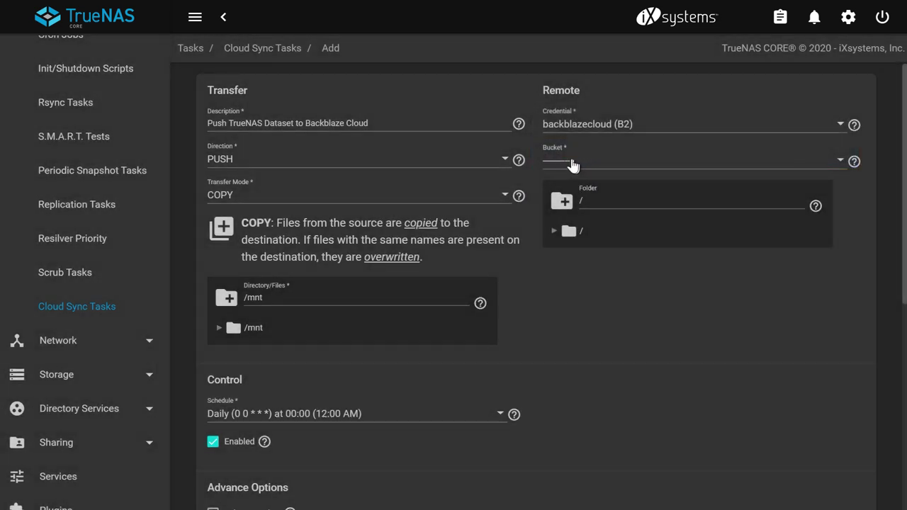
pyautogui.click(567, 163)
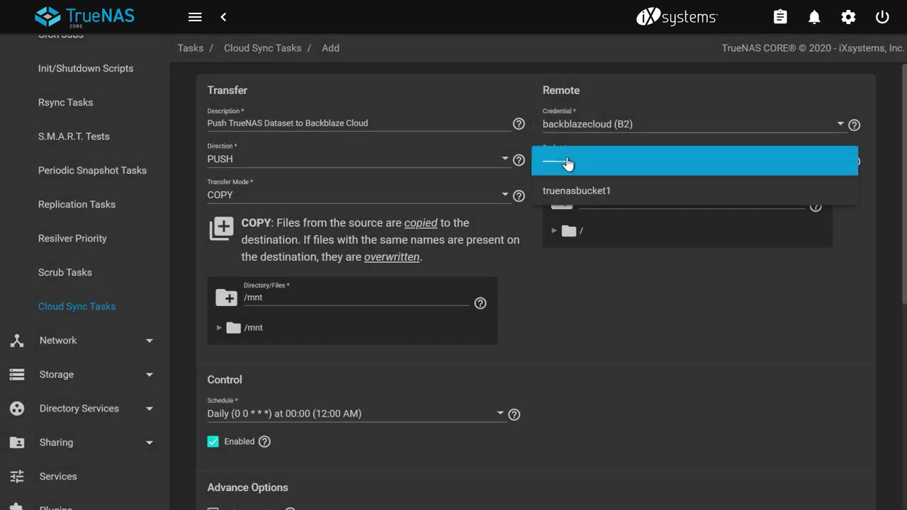
pyautogui.click(583, 192)
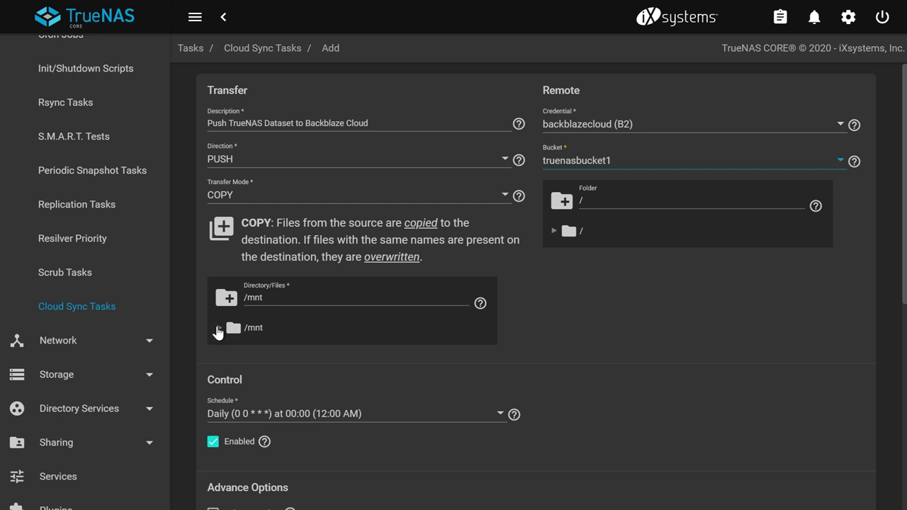
# Step: Choose /mnt/TNCORE/backblazedataset as the task's source folder
pyautogui.click(218, 330)
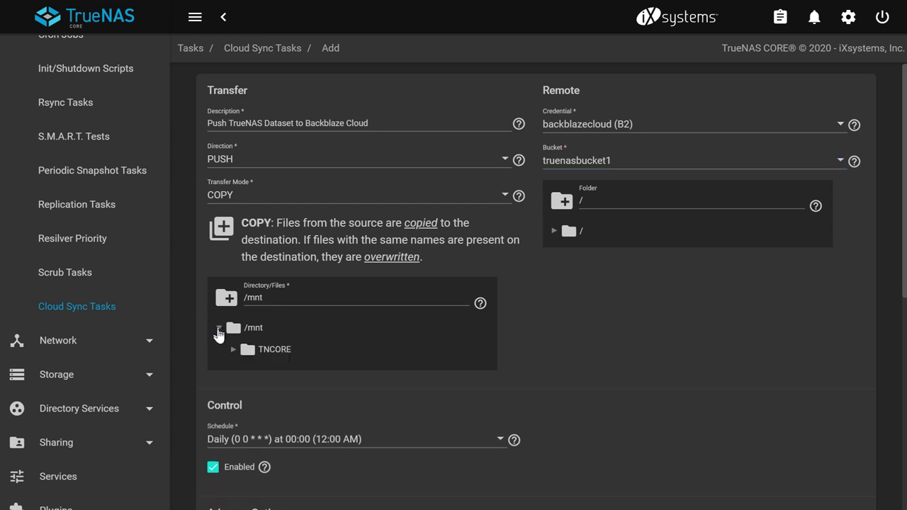
pyautogui.click(234, 351)
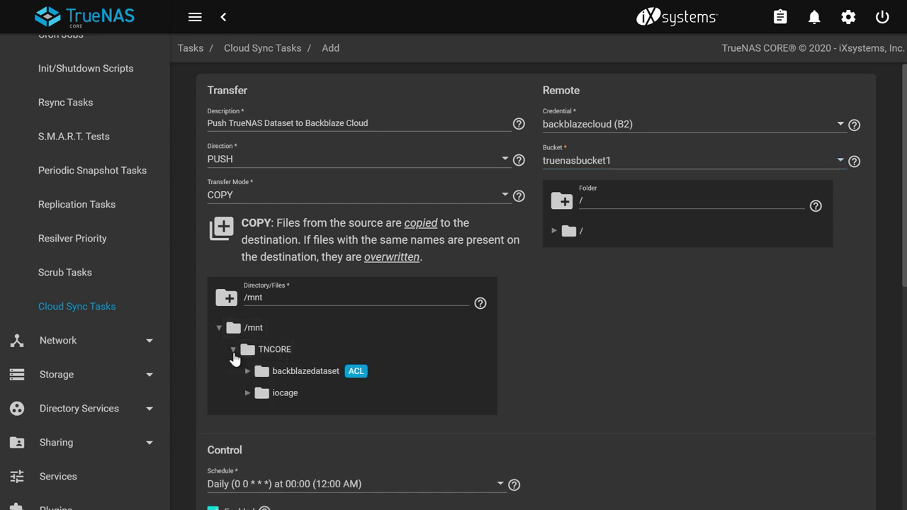
pyautogui.click(266, 373)
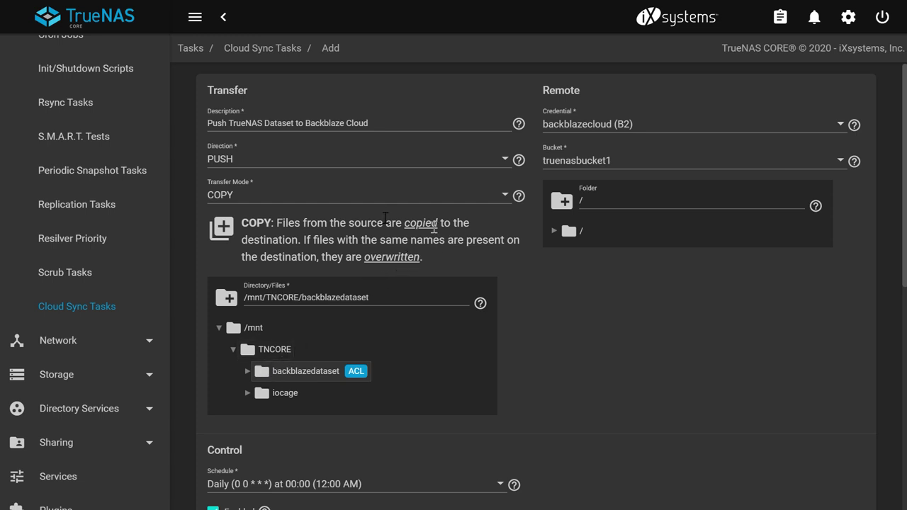
# Step: Compare the SYNC and COPY transfer mode descriptions
pyautogui.click(319, 197)
pyautogui.click(310, 170)
pyautogui.moveTo(242, 223); pyautogui.dragTo(473, 261)
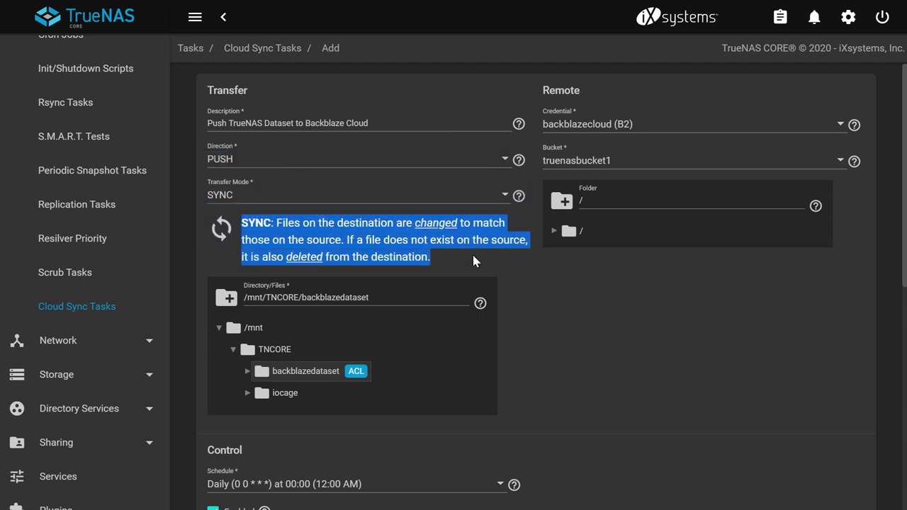
pyautogui.click(473, 261)
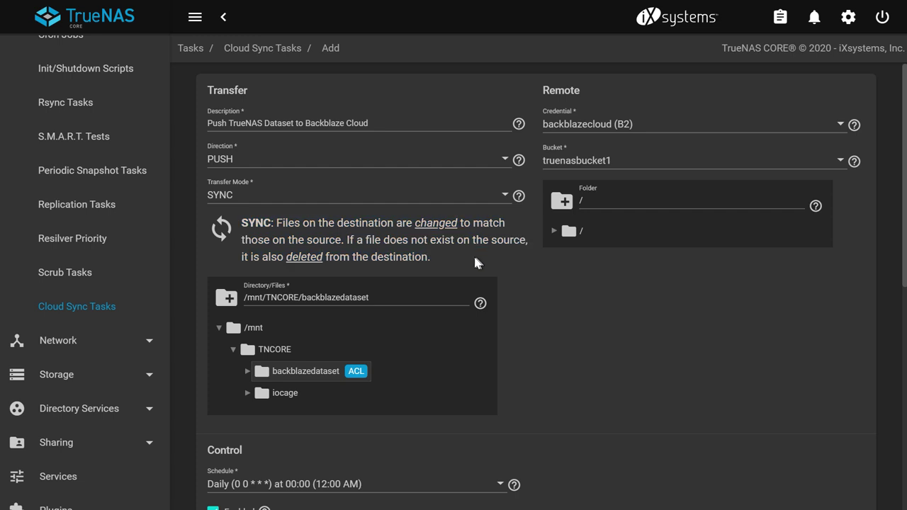
pyautogui.click(288, 198)
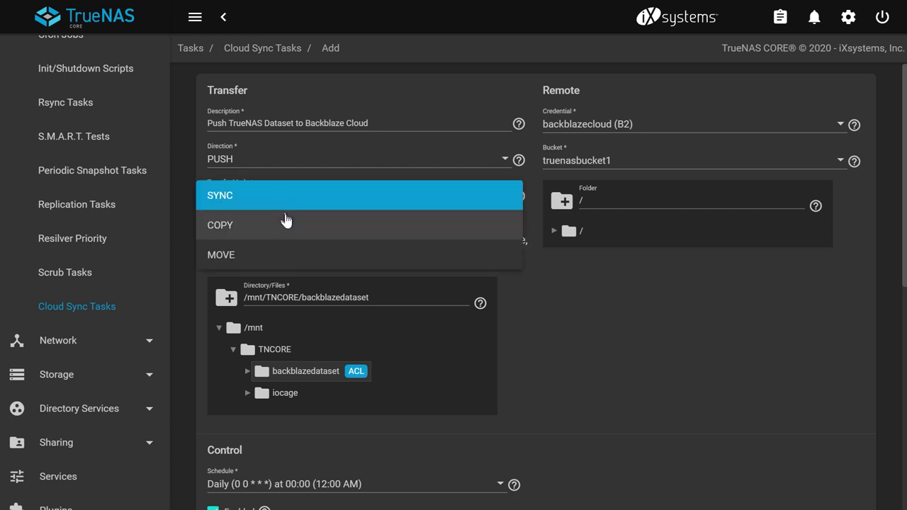
pyautogui.click(288, 224)
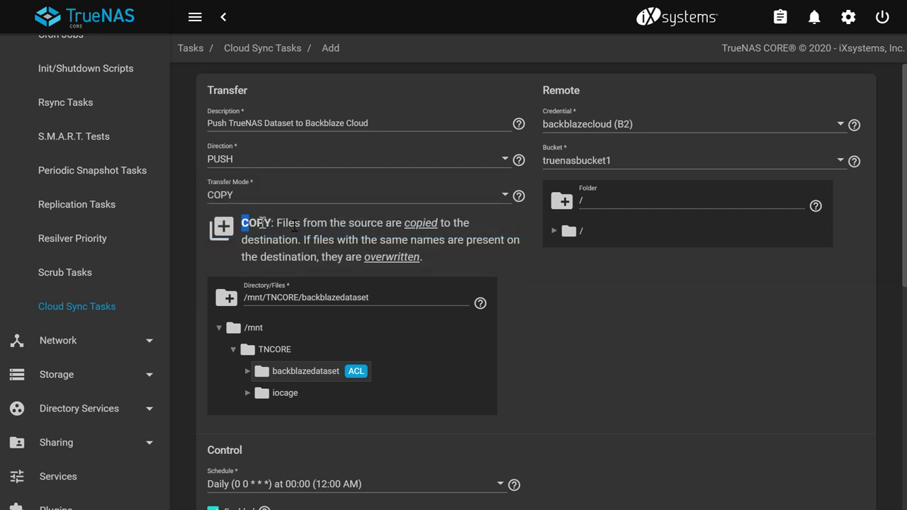
pyautogui.moveTo(244, 223); pyautogui.dragTo(461, 262)
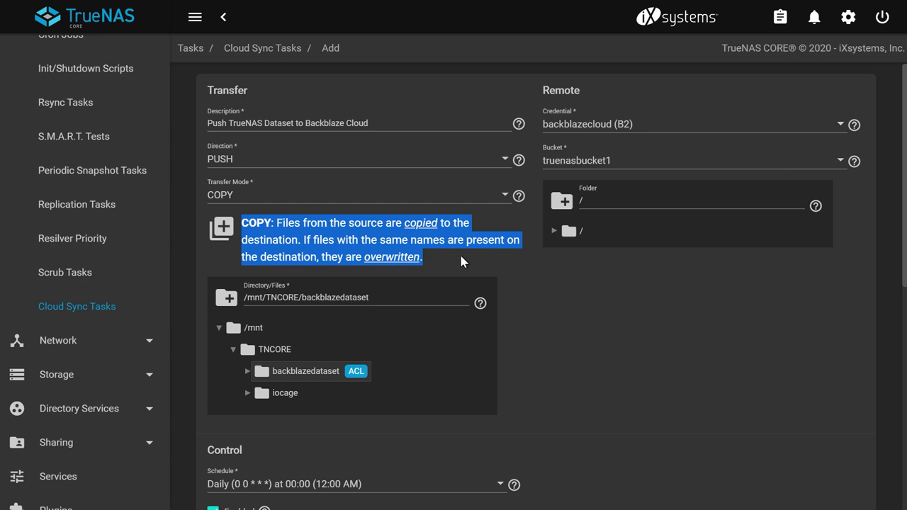
pyautogui.click(461, 262)
# Step: Review the MOVE transfer mode description, then settle on SYNC
pyautogui.click(284, 195)
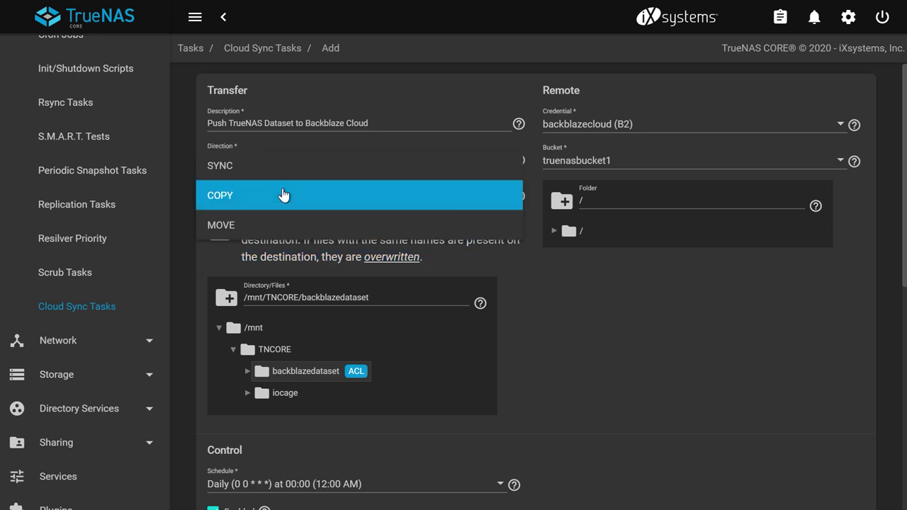
pyautogui.click(284, 224)
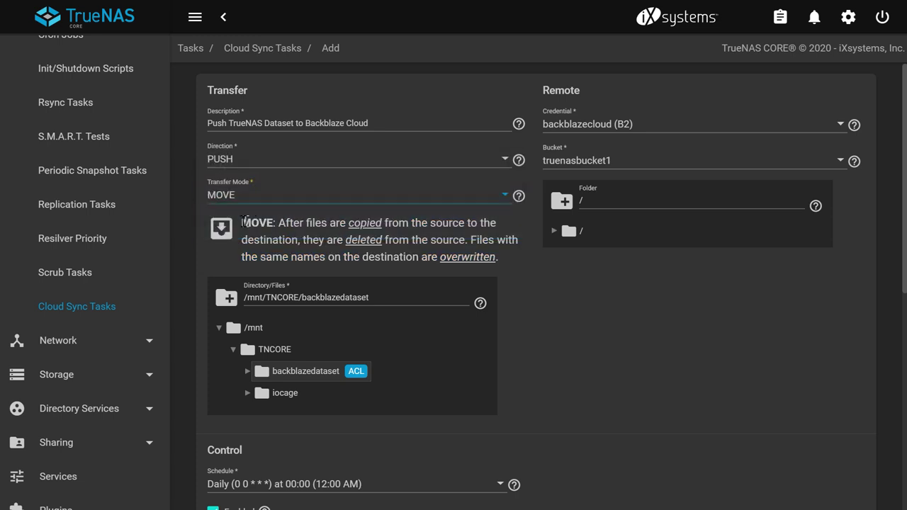
pyautogui.moveTo(243, 221); pyautogui.dragTo(512, 258)
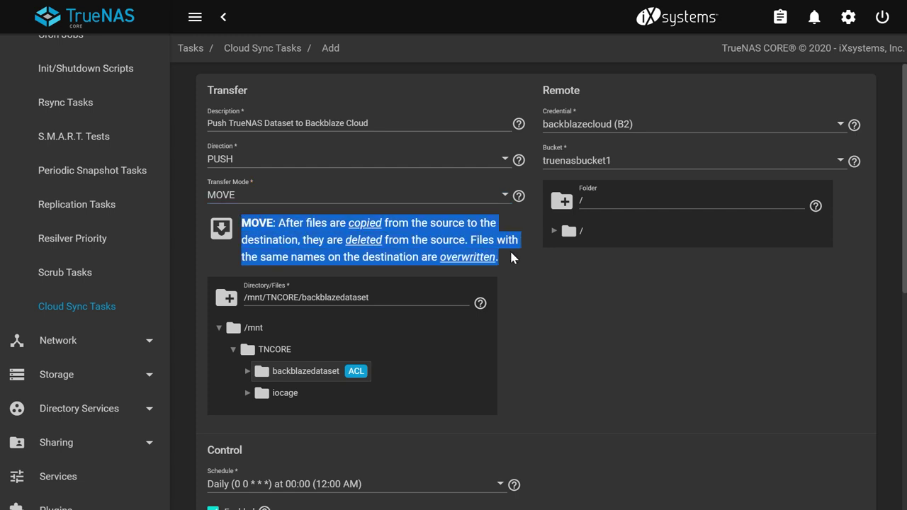
pyautogui.click(512, 258)
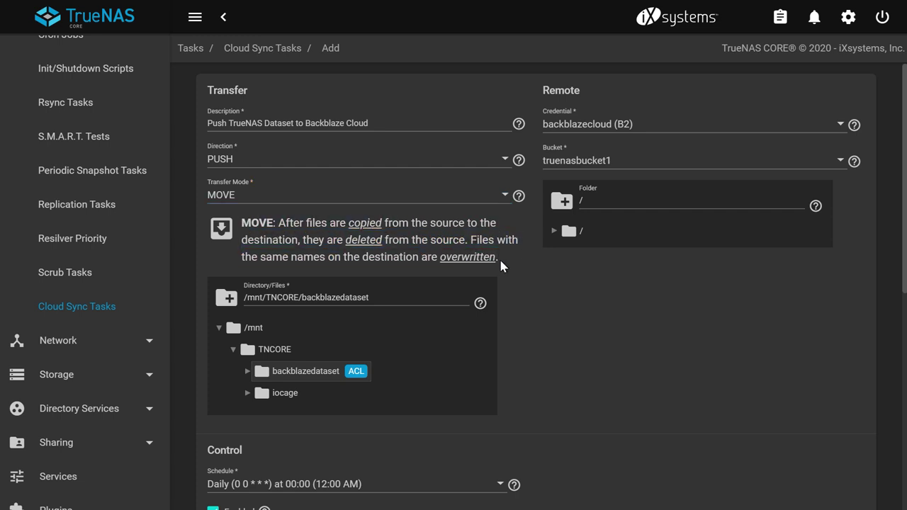
pyautogui.click(333, 197)
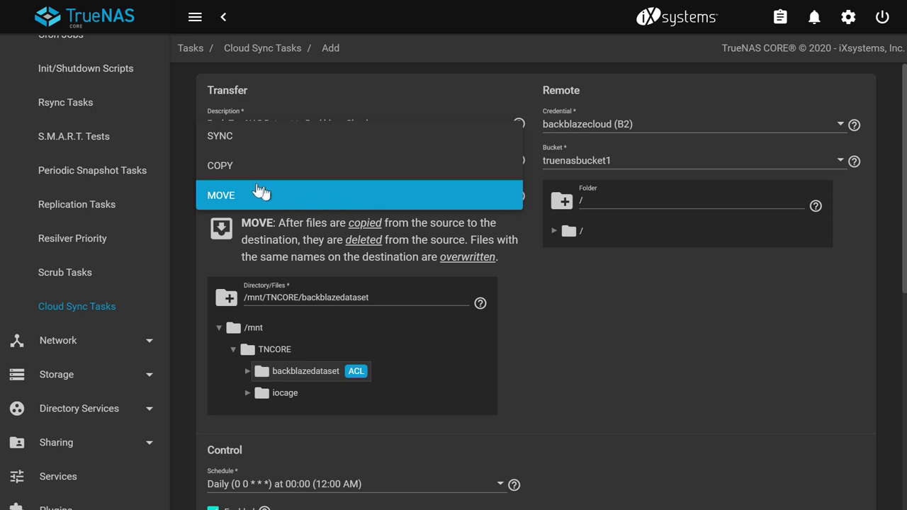
pyautogui.click(225, 146)
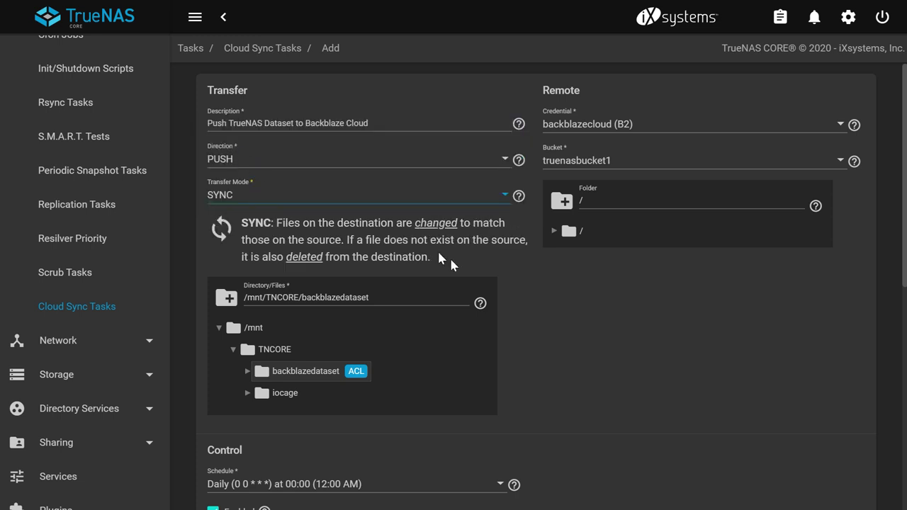
pyautogui.scroll(-4, 539, 259)
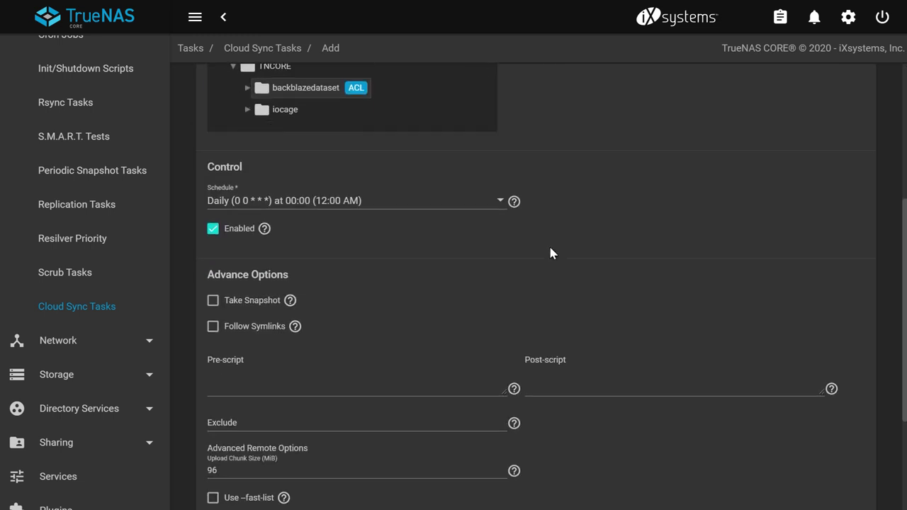
# Step: Keep the schedule on the Daily preset after viewing the custom schedule editor
pyautogui.click(499, 204)
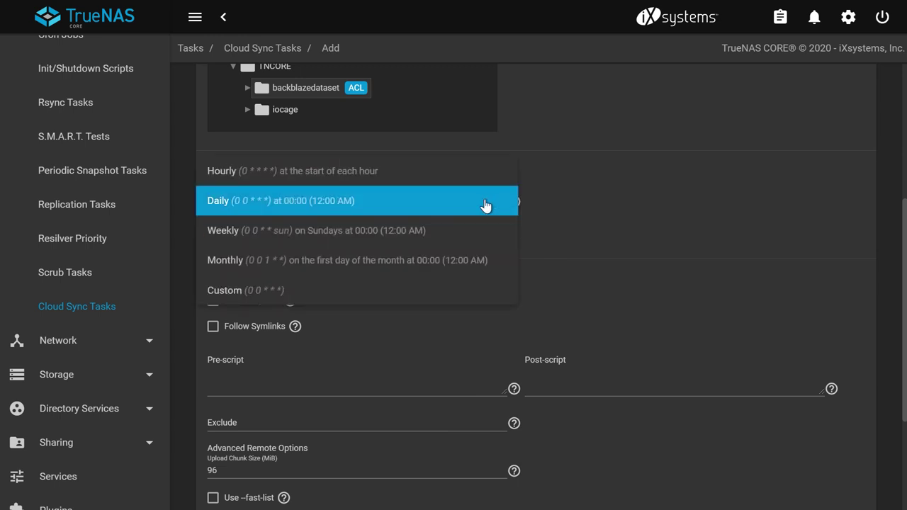
pyautogui.click(314, 284)
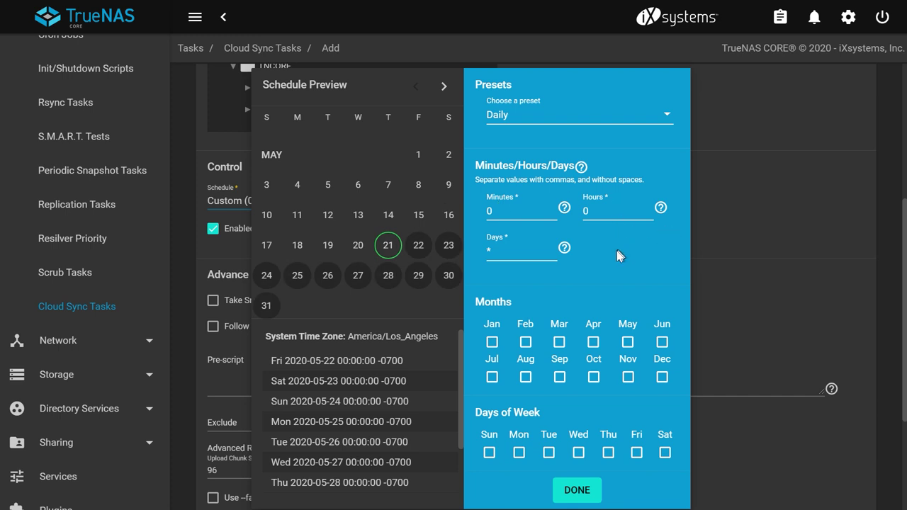
pyautogui.click(576, 490)
pyautogui.click(303, 204)
pyautogui.click(303, 206)
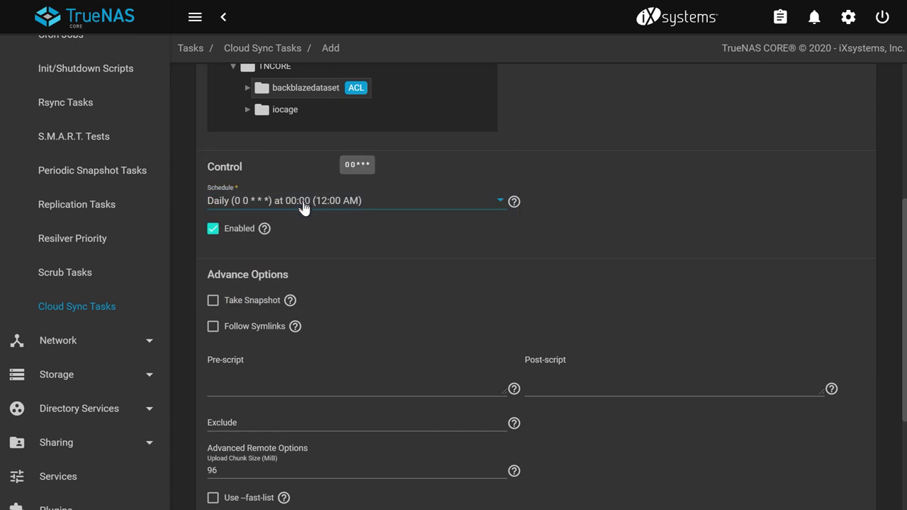
# Step: Enable Take Snapshot and submit the new cloud sync task
pyautogui.scroll(-2, 327, 252)
pyautogui.click(213, 158)
pyautogui.scroll(-2, 372, 198)
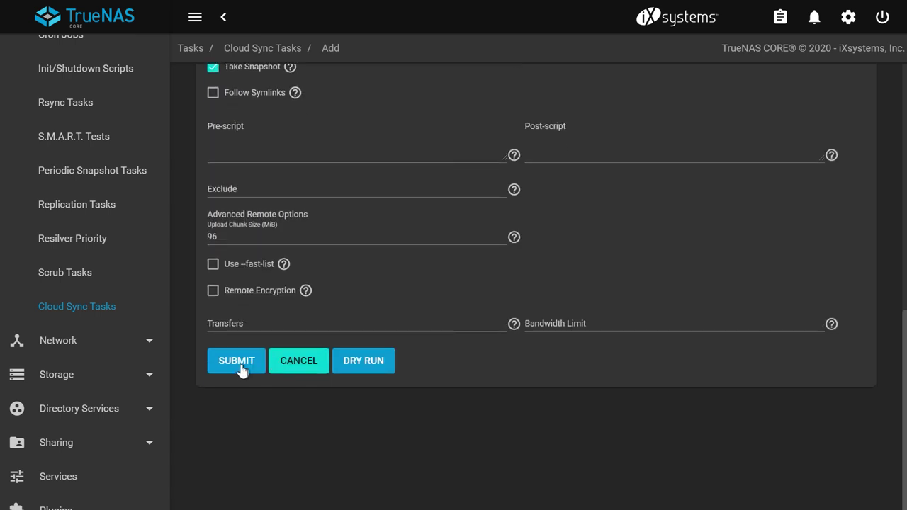
pyautogui.click(238, 363)
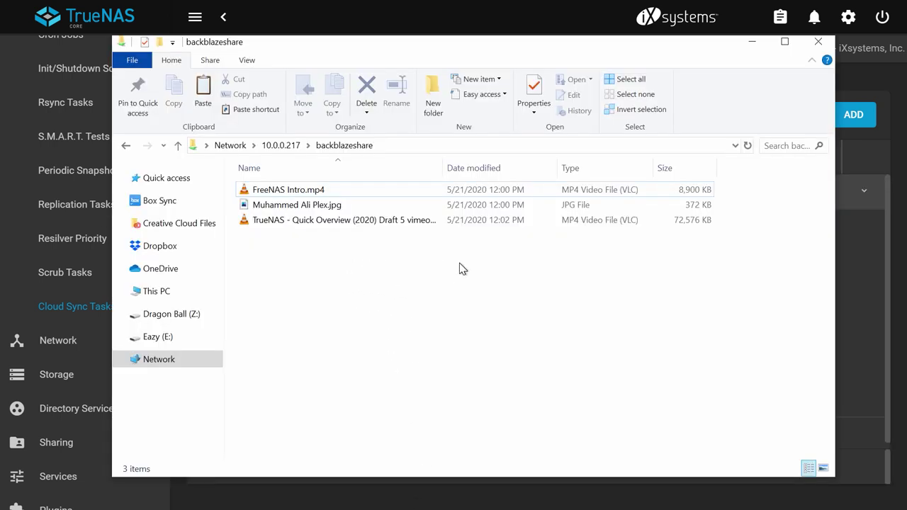
# Step: Select all three files in backblazeshare to see their 79.9 MB total
pyautogui.moveTo(461, 267); pyautogui.dragTo(277, 185)
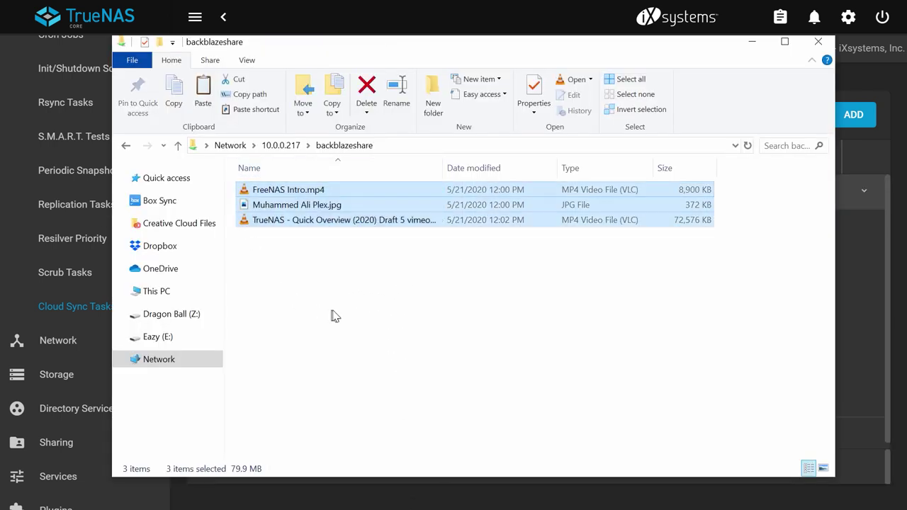
# Step: Run the Push TrueNAS Dataset to Backblaze Cloud task now and confirm it started
pyautogui.click(387, 304)
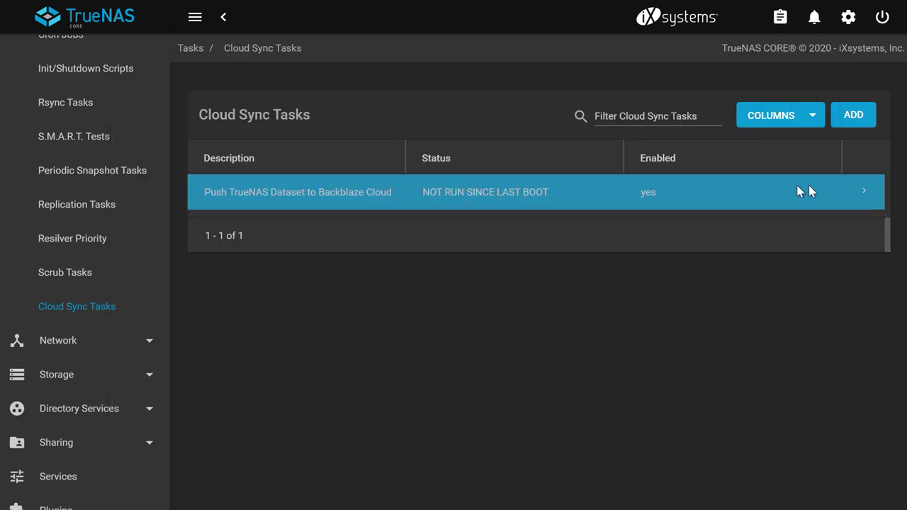
pyautogui.click(862, 191)
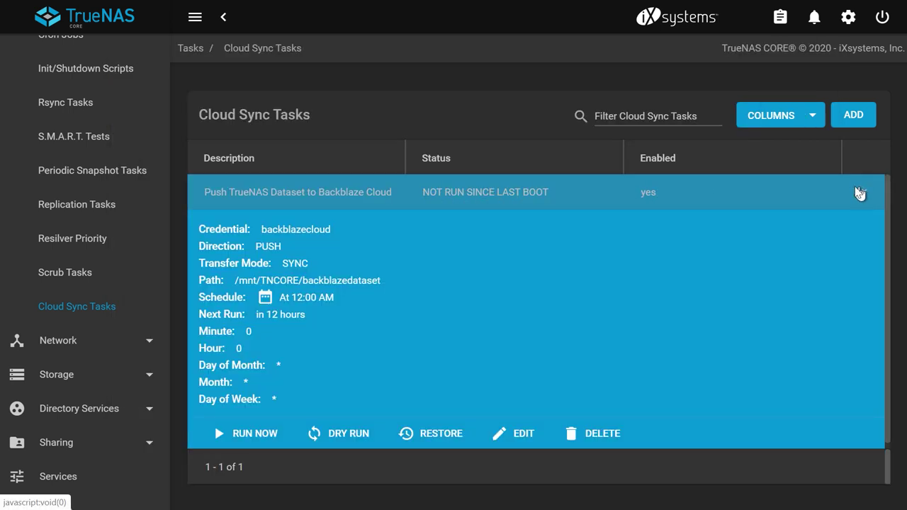
pyautogui.click(256, 433)
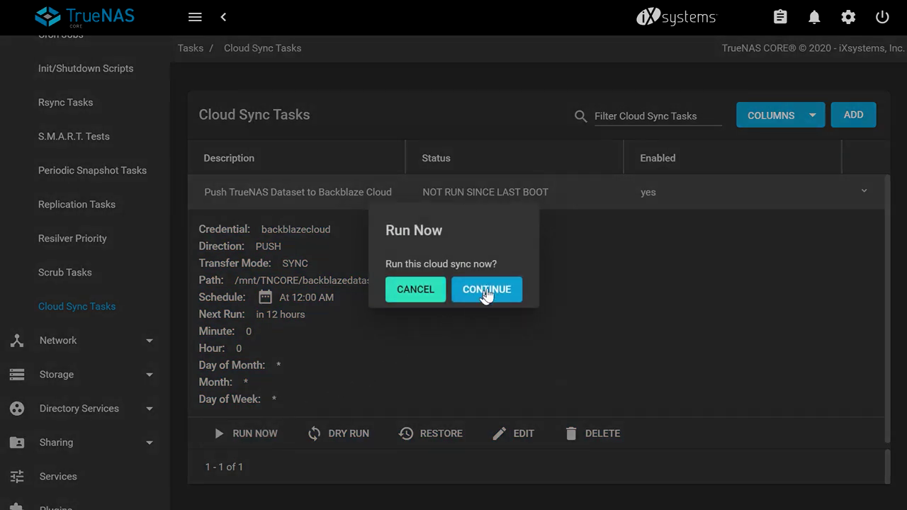
pyautogui.click(482, 295)
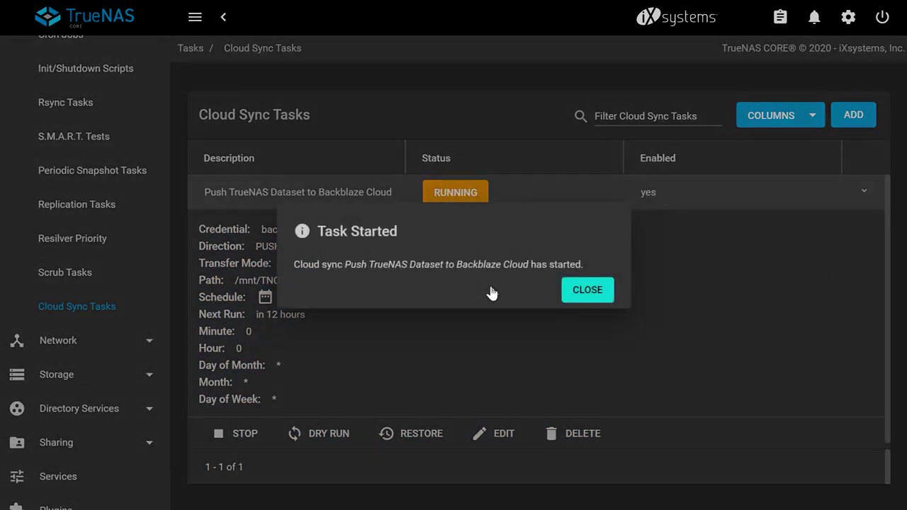
pyautogui.click(576, 295)
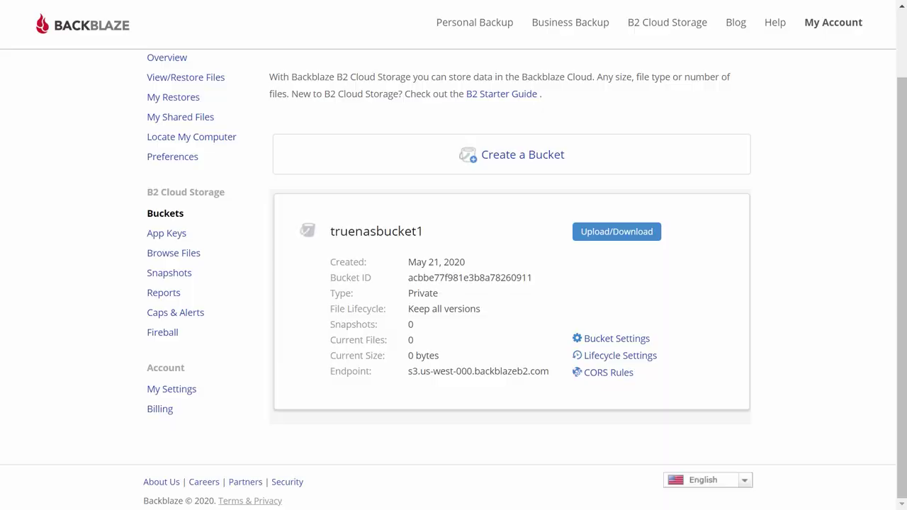
# Step: Browse truenasbucket1 in Backblaze B2 and confirm the three pushed files, including FreeNAS Intro.mp4, are listed
pyautogui.click(170, 257)
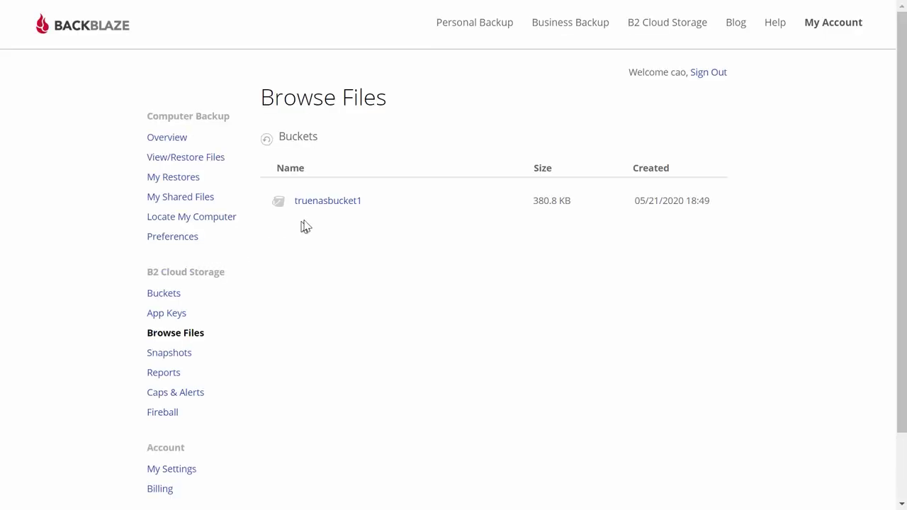
pyautogui.click(328, 207)
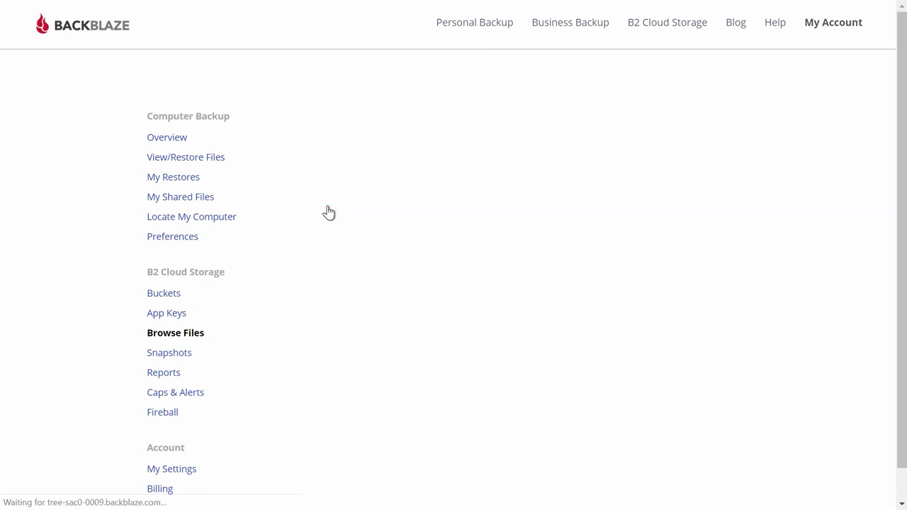
pyautogui.scroll(-1, 443, 236)
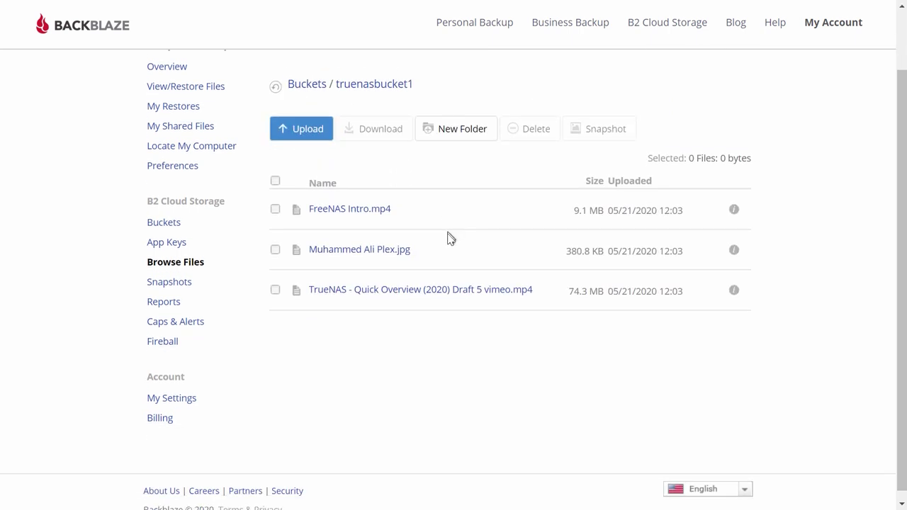
pyautogui.moveTo(415, 331); pyautogui.dragTo(364, 336)
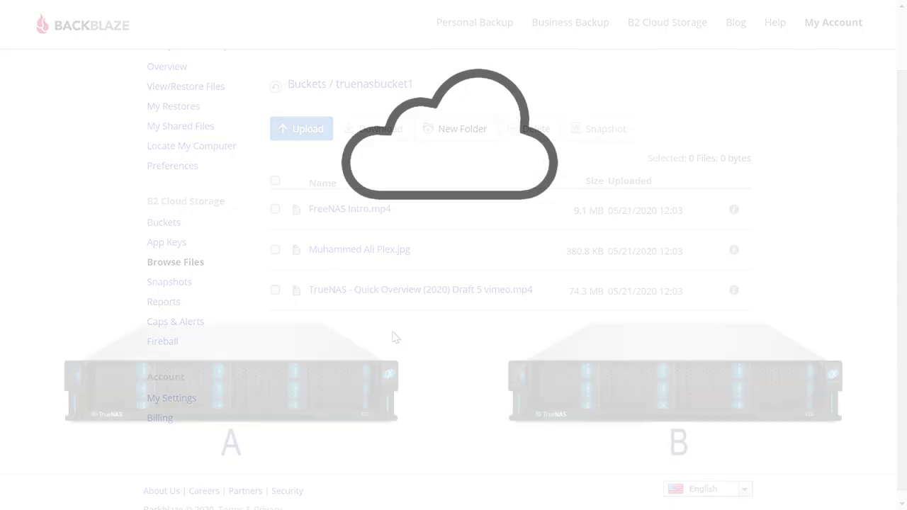